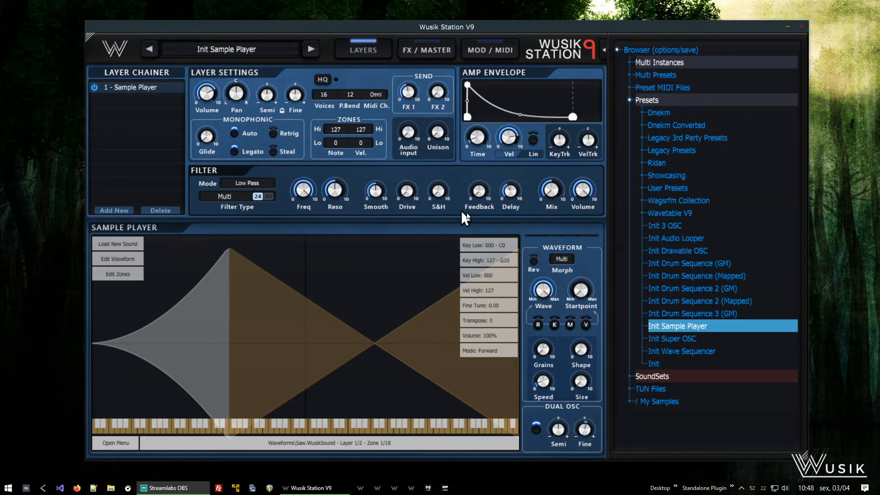
- Load the Init Sample Player preset and the Delta SQUARE sound from the A0S sound set
double_click(661, 330)
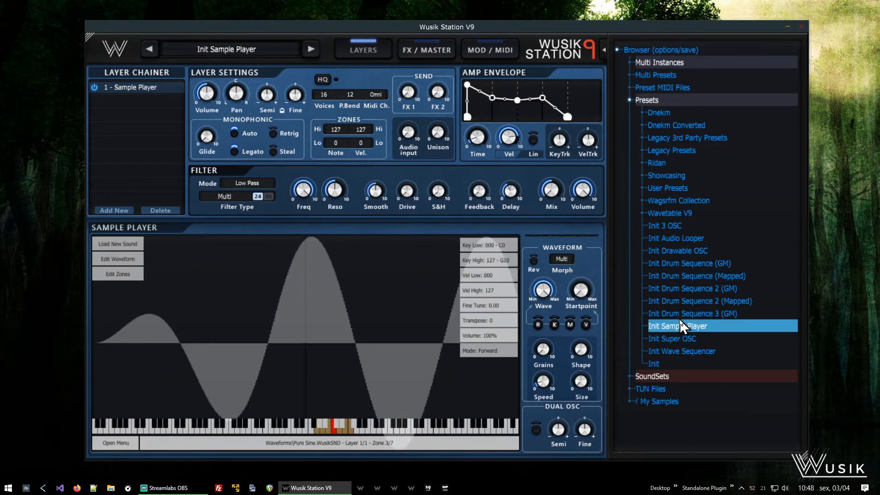
left_click(683, 377)
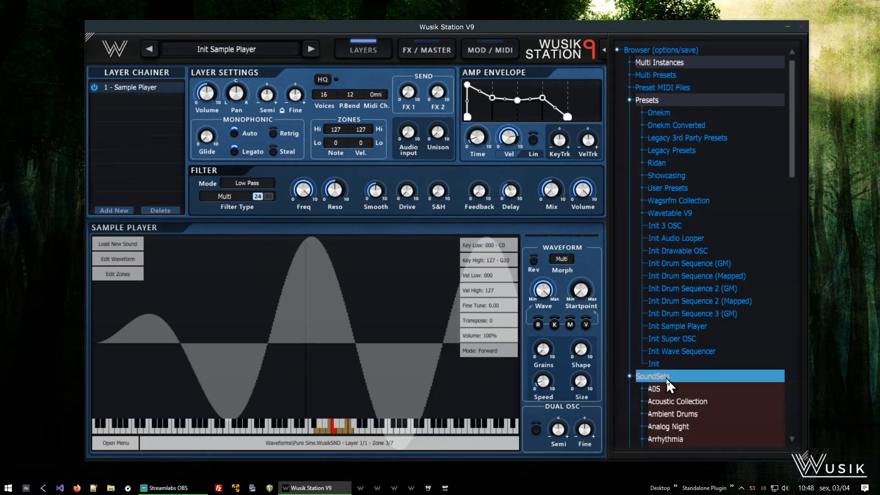
scroll(736, 232, "down", 4)
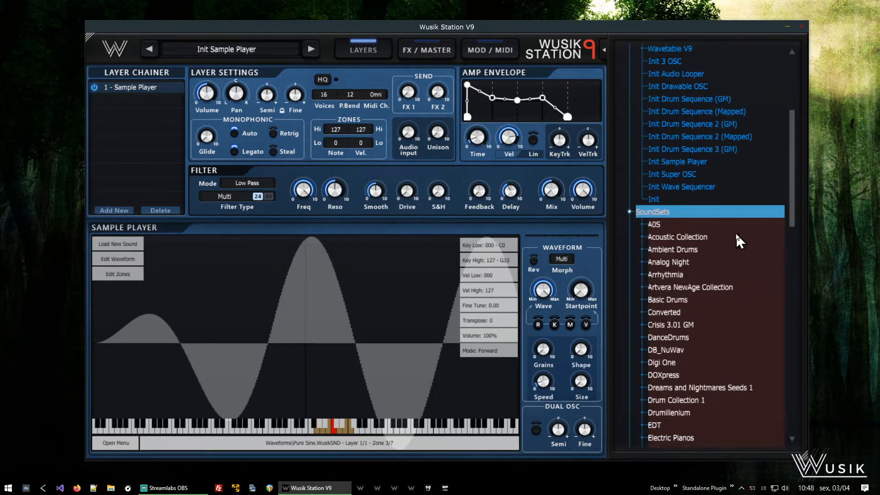
left_click(667, 225)
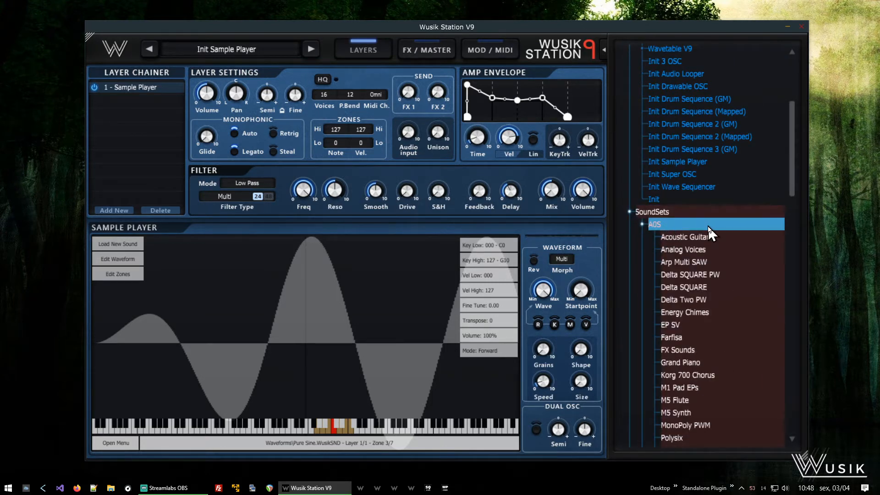
left_click(708, 287)
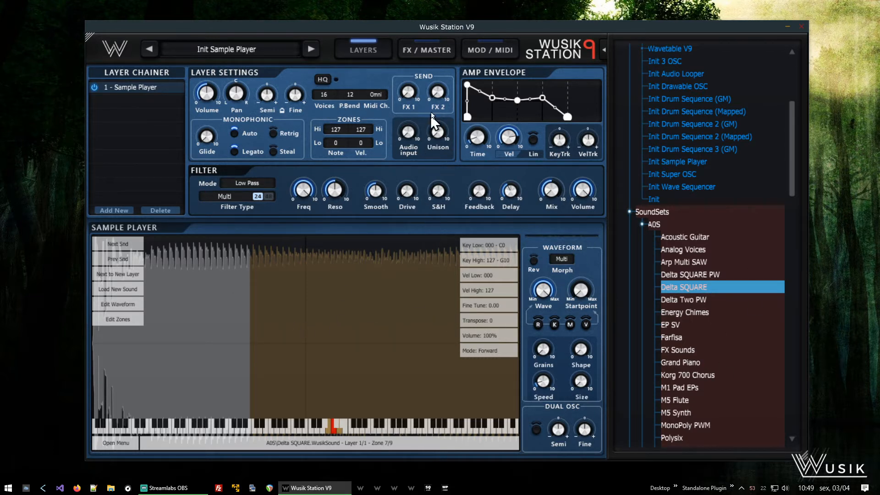
- Add a modulation route from Mod Envelope 1 to the Sample Player layer's multi filter frequency
left_click(485, 56)
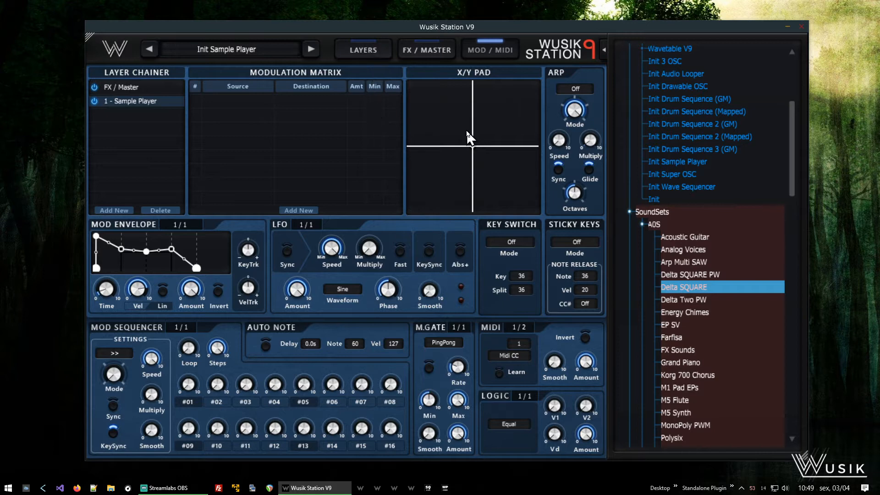
left_click(354, 51)
mouse_move(306, 195)
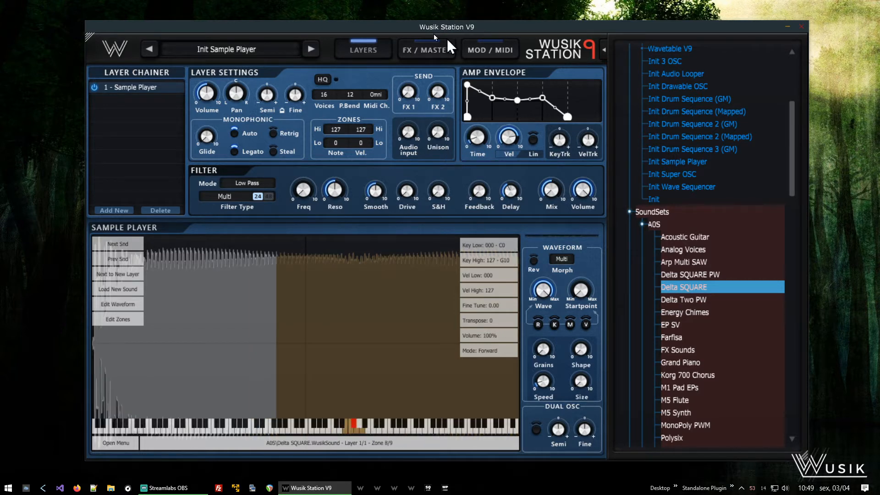
left_click(503, 53)
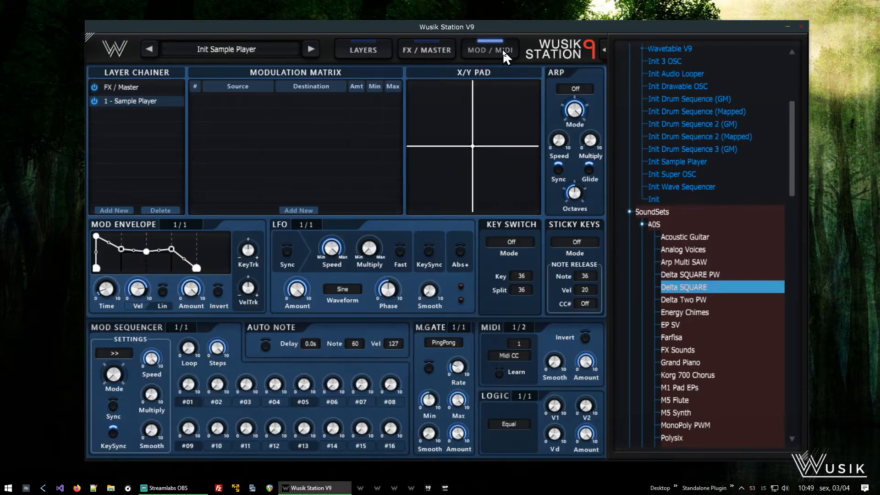
left_click(299, 212)
mouse_move(304, 229)
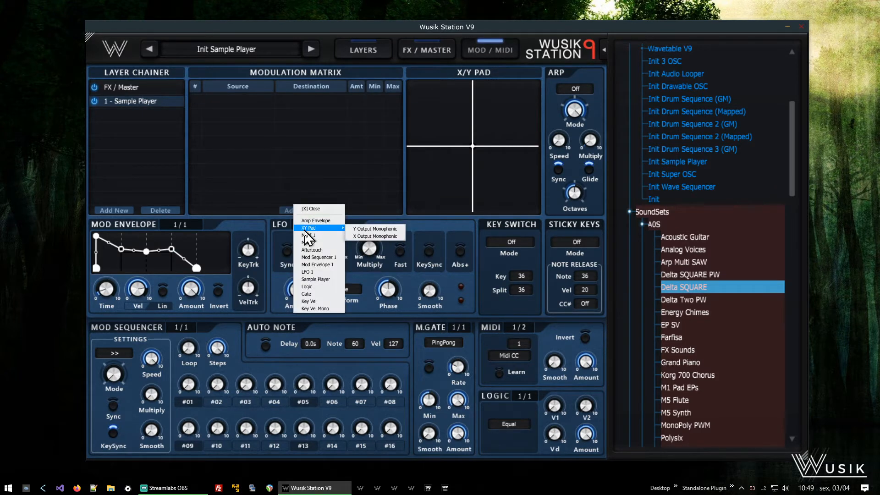
left_click(339, 265)
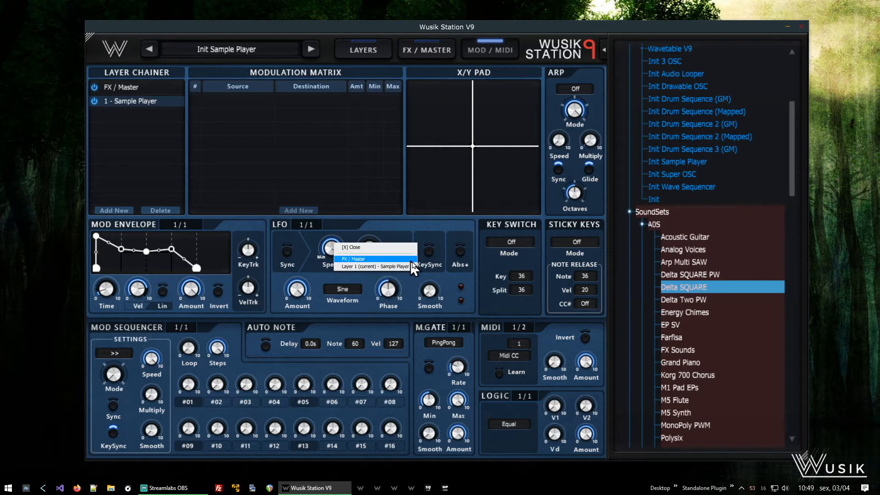
left_click(415, 269)
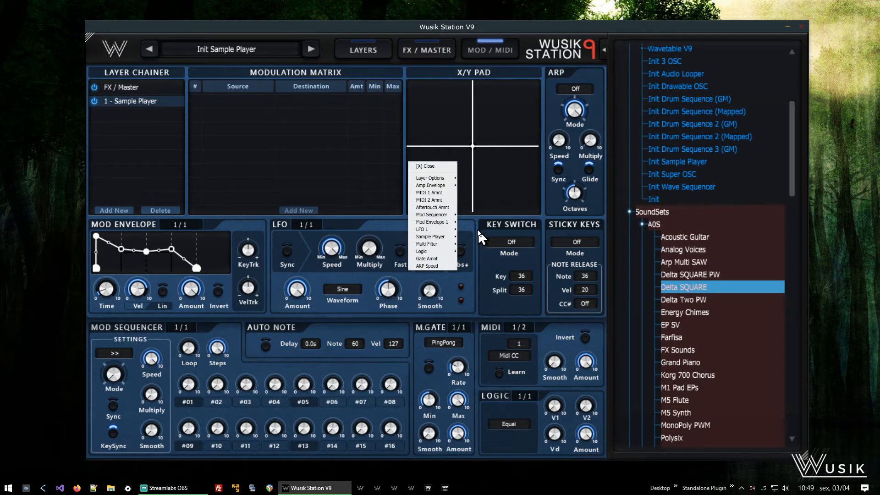
mouse_move(444, 245)
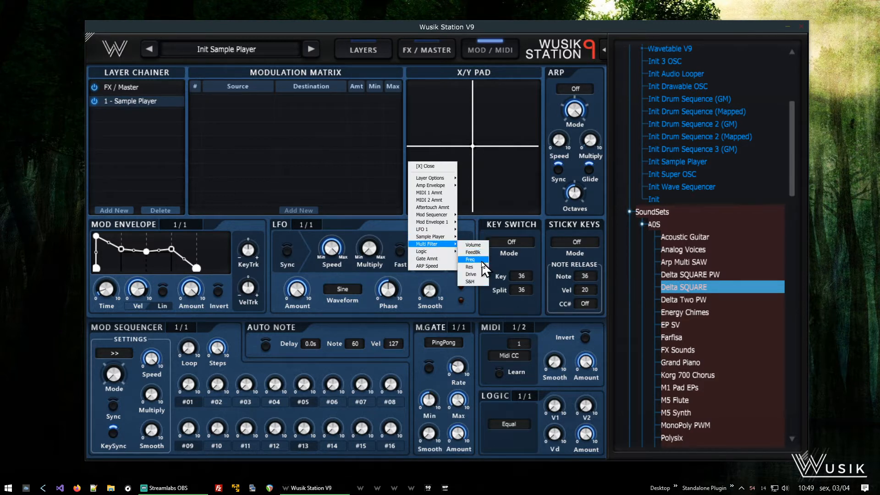
left_click(481, 261)
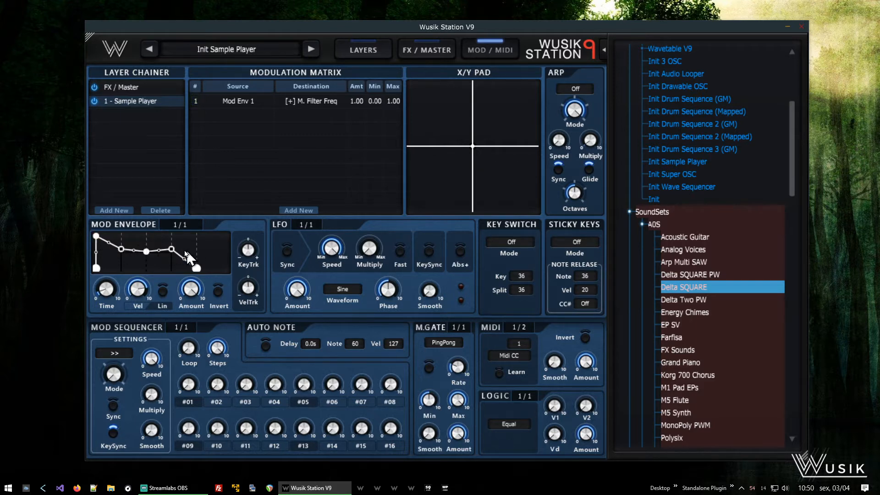
- Switch the modulation envelope to ADSR mode and reshape its decay, sustain and release stages
right_click(216, 251)
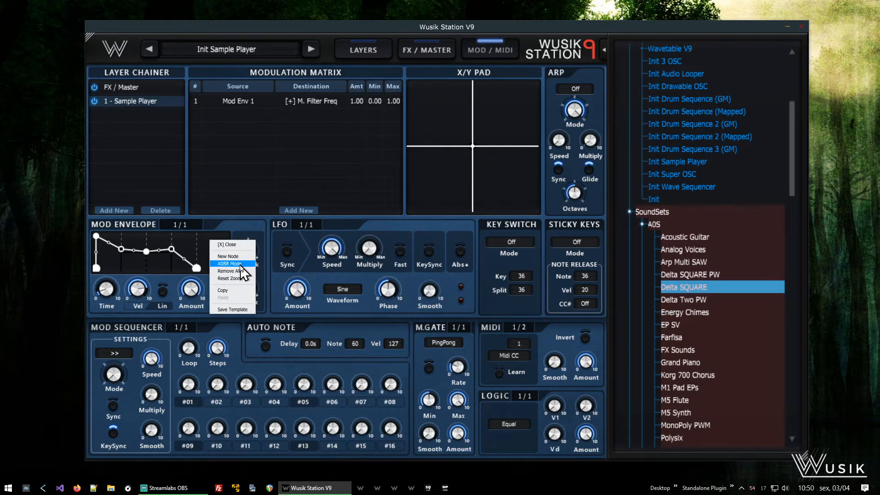
left_click(241, 264)
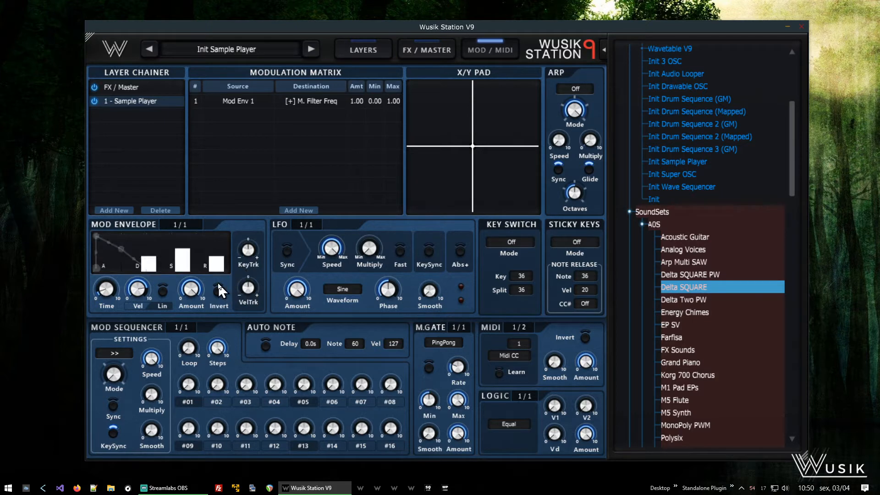
left_click_drag(179, 250, 188, 313)
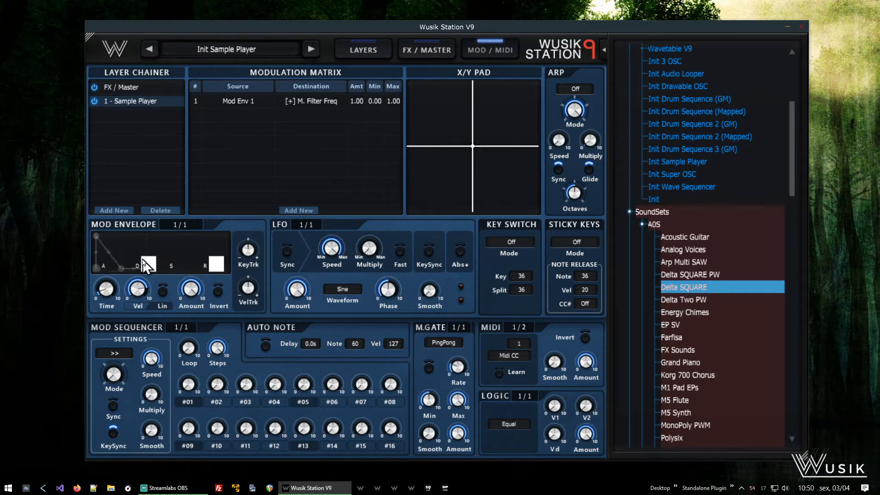
left_click_drag(147, 260, 150, 266)
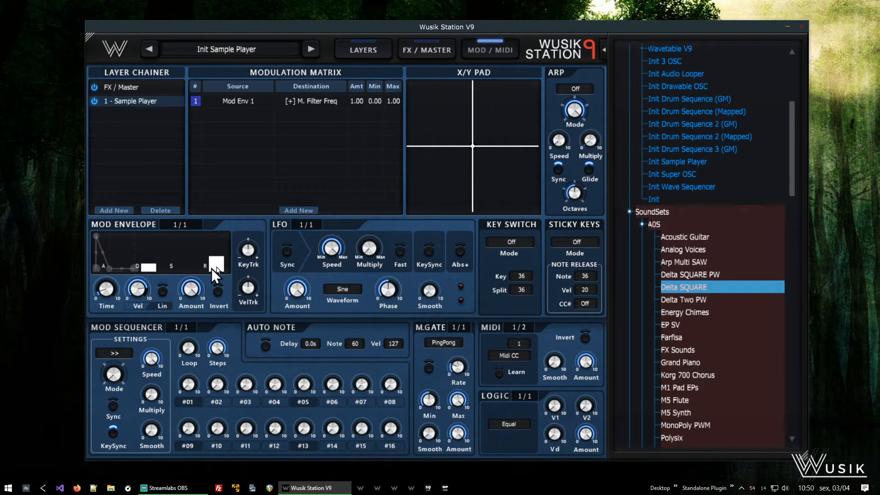
left_click_drag(222, 258, 222, 267)
- Adjust the amp envelope's velocity knob on the layer settings page
mouse_move(297, 386)
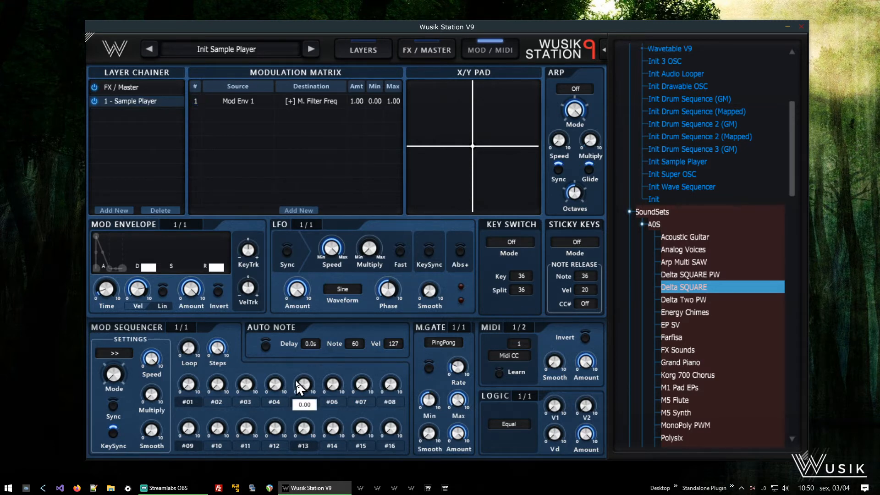
mouse_move(143, 295)
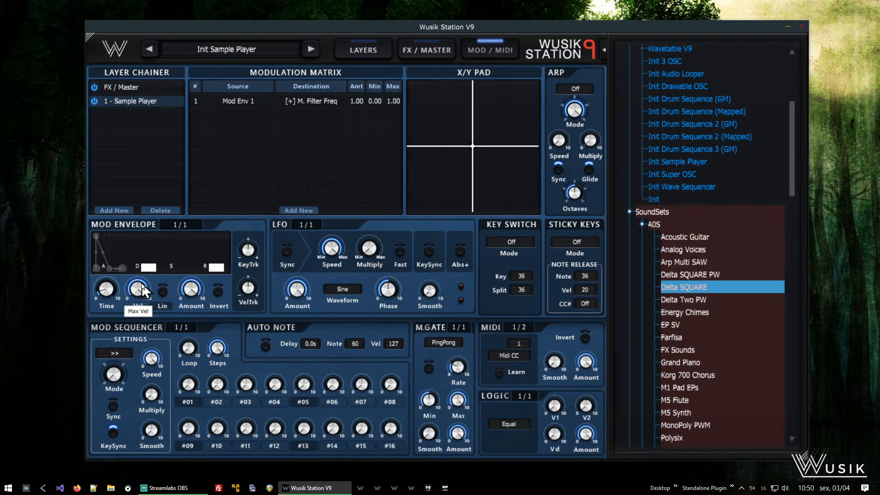
left_click(359, 50)
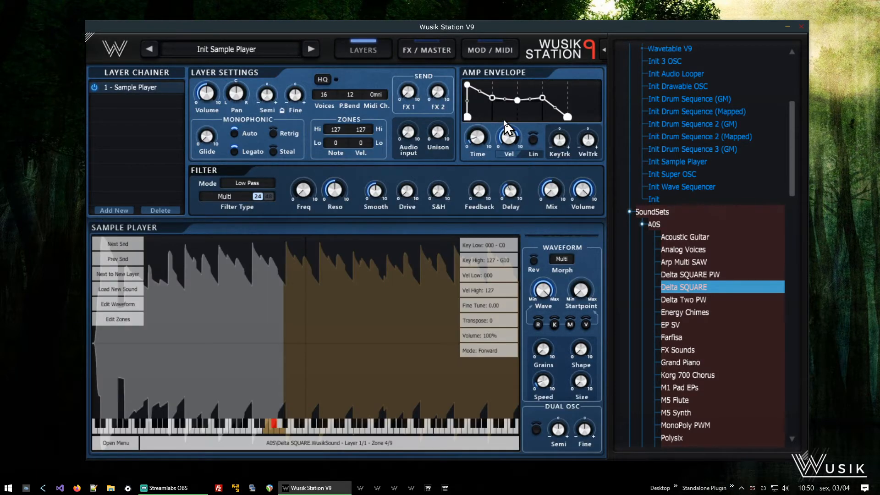
left_click_drag(518, 139, 513, 287)
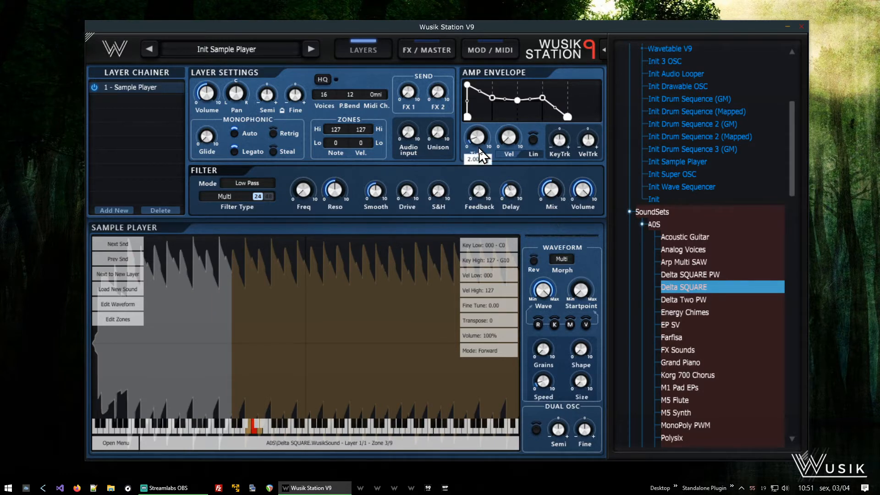
- Switch the amp envelope to ADSR mode and reshape its decay, sustain and release stages
left_click(485, 46)
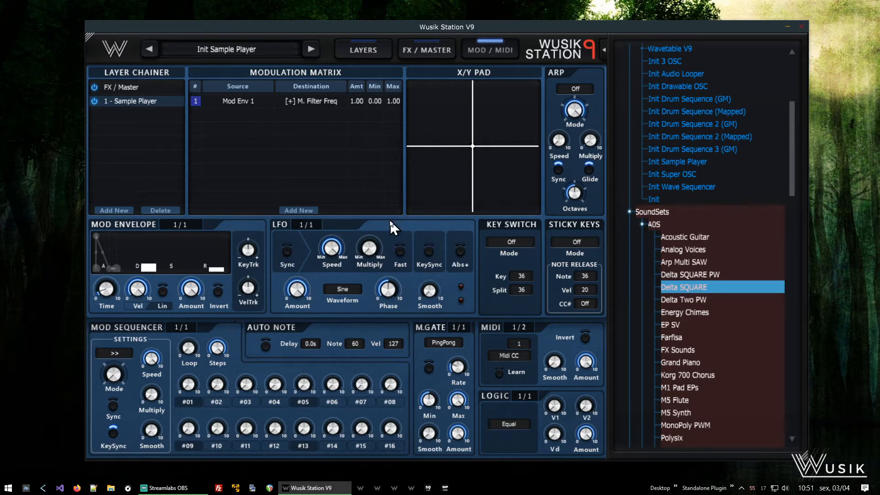
left_click(364, 53)
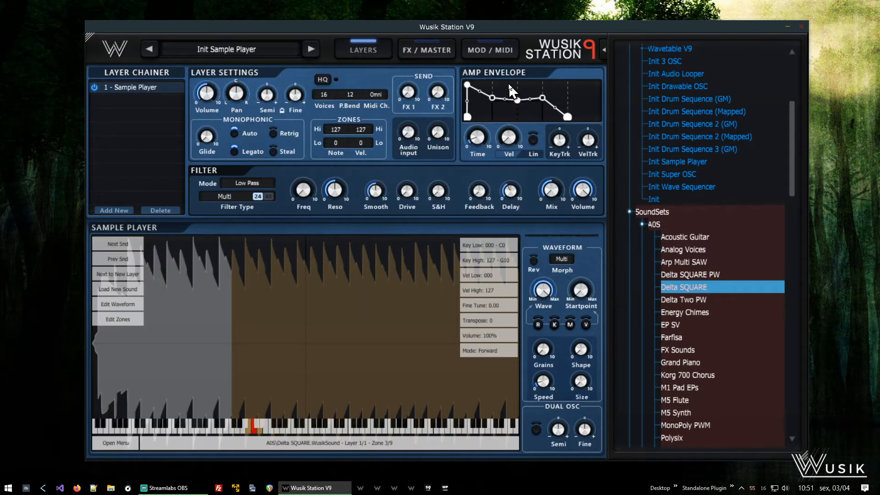
right_click(571, 87)
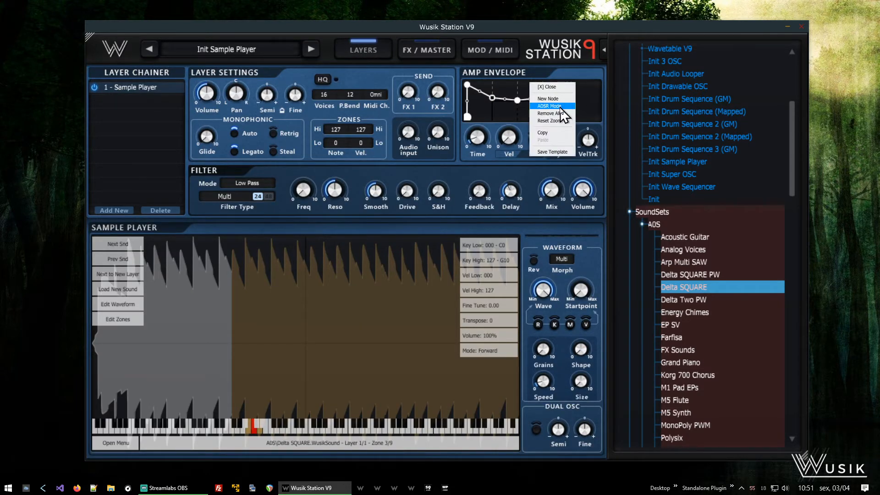
left_click(562, 106)
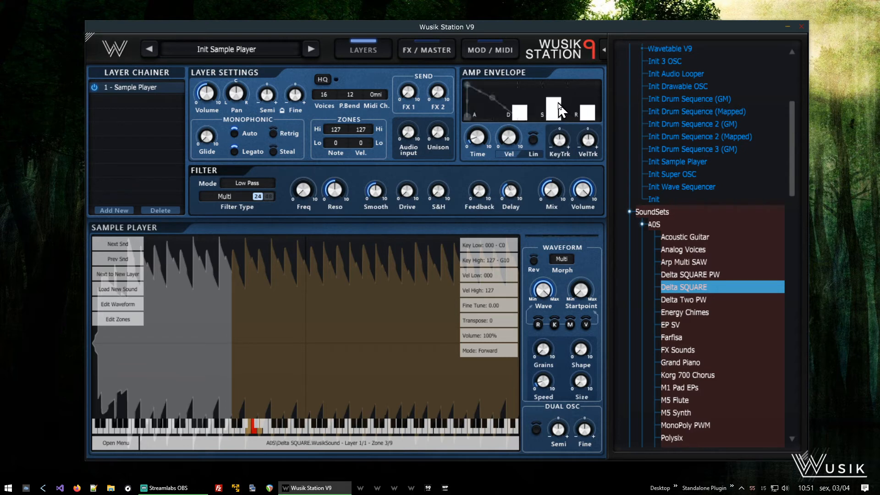
left_click_drag(559, 104, 557, 146)
left_click_drag(523, 112, 525, 118)
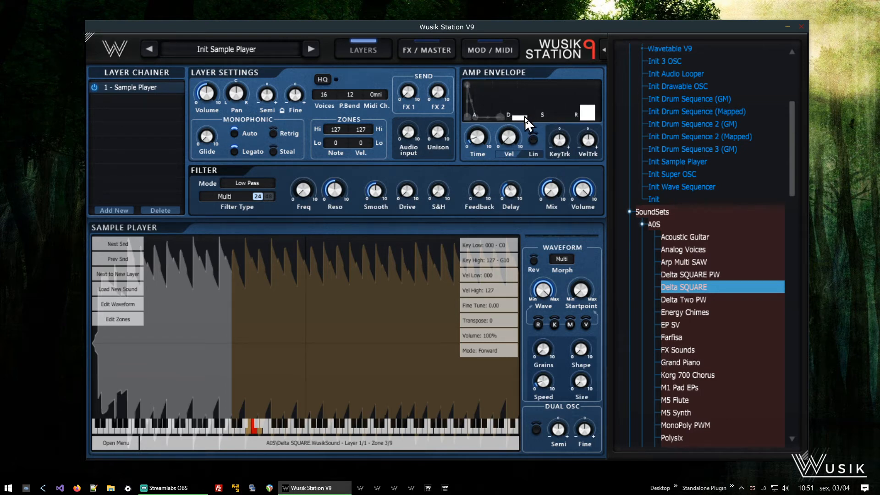
left_click_drag(588, 107, 588, 113)
left_click_drag(528, 117, 529, 113)
- Adjust the filter's resonance and feedback knobs
mouse_move(339, 188)
left_click_drag(348, 176, 350, 168)
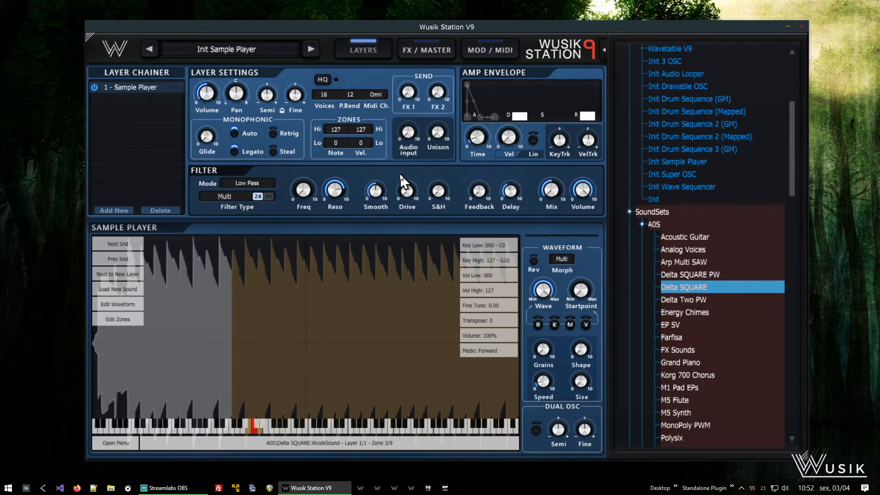
mouse_move(490, 183)
left_click_drag(492, 169, 504, 159)
mouse_move(515, 191)
mouse_move(490, 186)
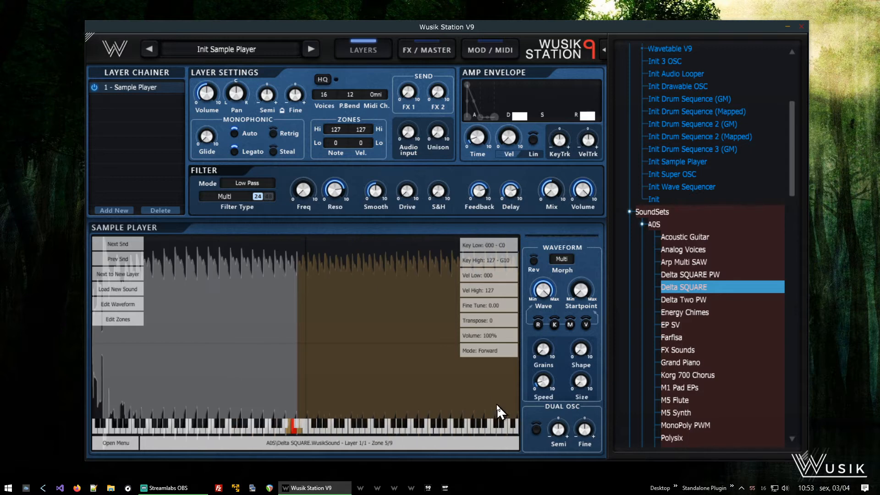
- Enable the dual oscillator, set its Semi to 13 and slightly adjust Fine
left_click(537, 430)
left_click_drag(574, 424, 587, 403)
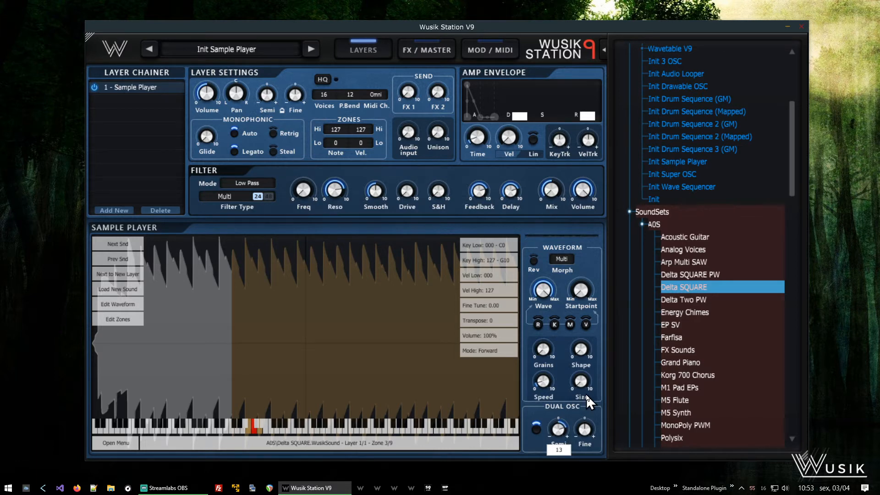
left_click_drag(592, 434, 593, 429)
- Turn on the arpeggiator by turning its mode knob, then return to the layer settings
left_click(483, 48)
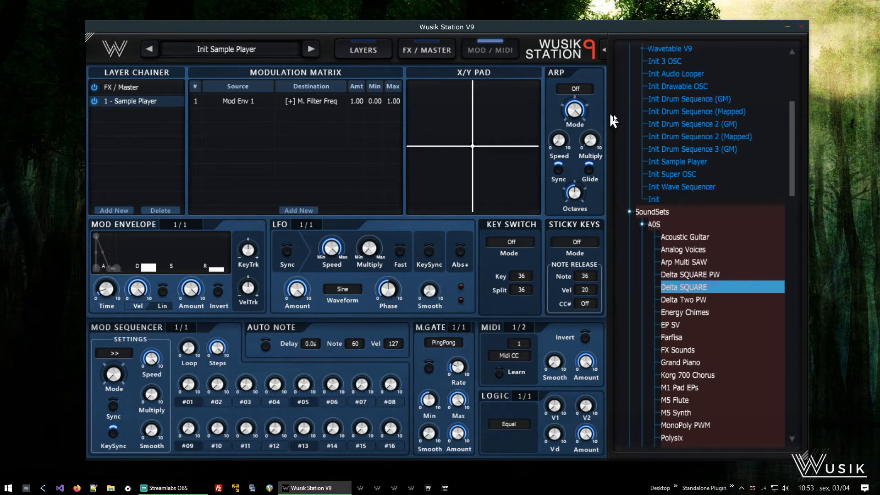
left_click_drag(584, 109, 595, 281)
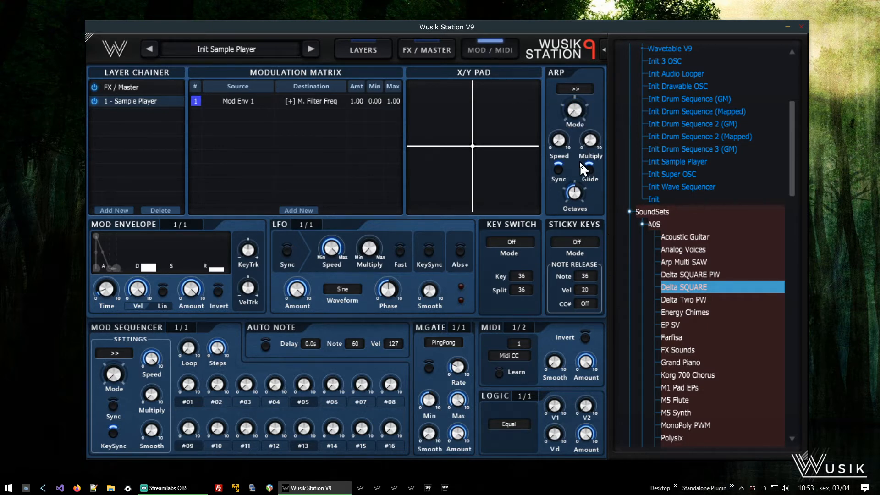
mouse_move(593, 140)
left_click_drag(598, 114, 597, 126)
left_click_drag(584, 112, 636, 1)
left_click_drag(577, 112, 656, 1)
left_click(369, 52)
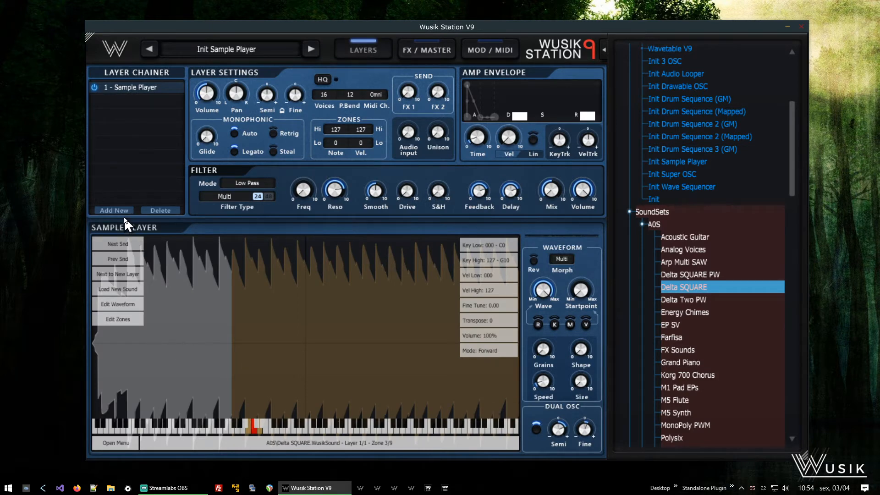
- Convert layer 1 to a Wave Sequencer and open its sequence view
right_click(132, 87)
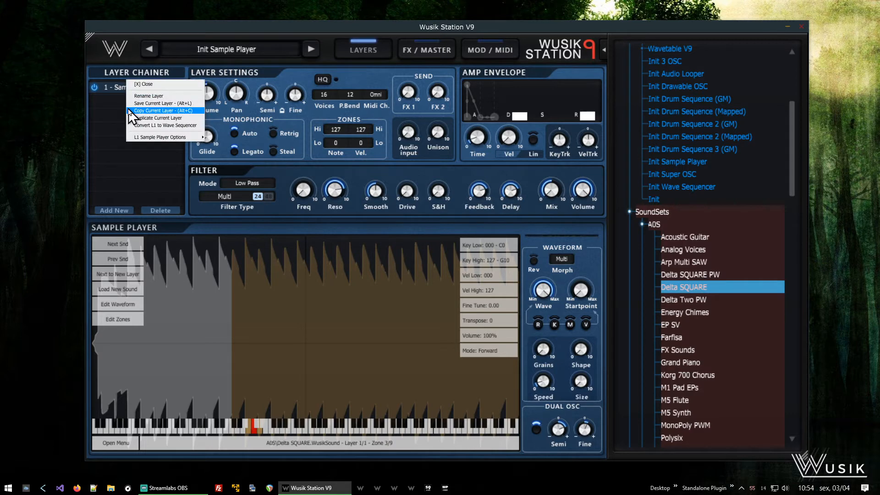
left_click(198, 127)
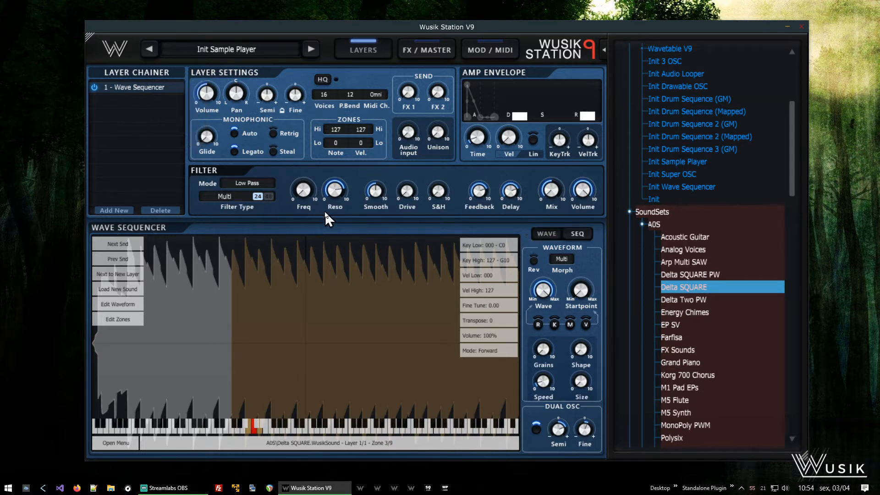
left_click(577, 233)
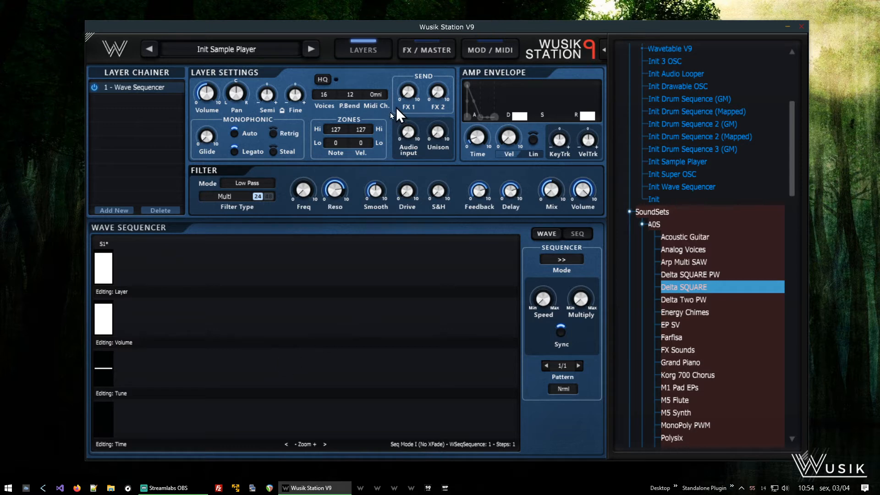
- Add a modulation routing from layer 1's Wave Sequencer to the Multi Filter frequency
left_click(493, 49)
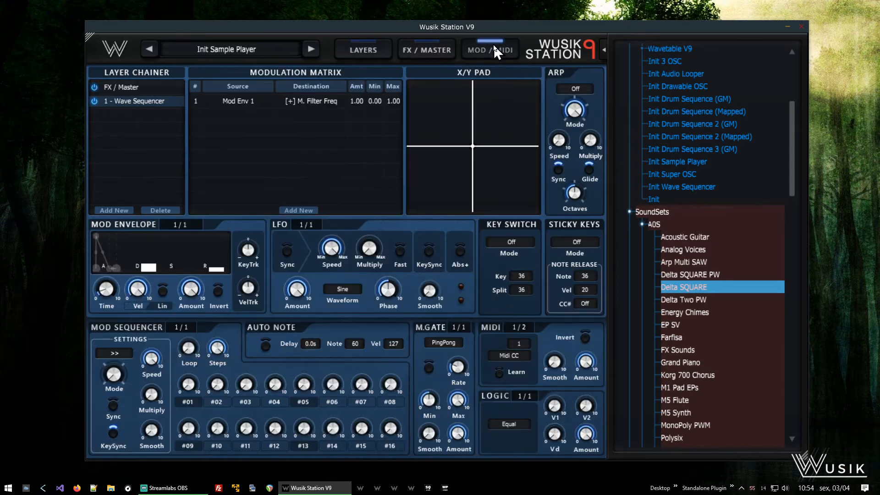
left_click(235, 102)
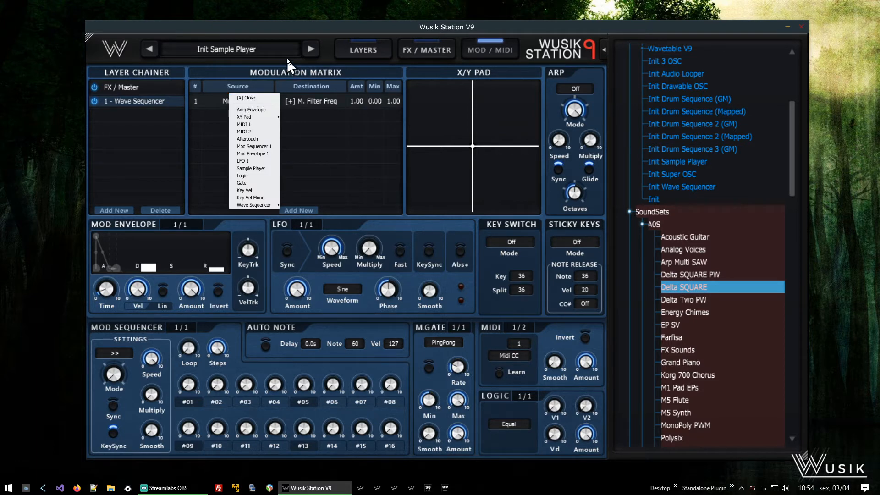
left_click(261, 98)
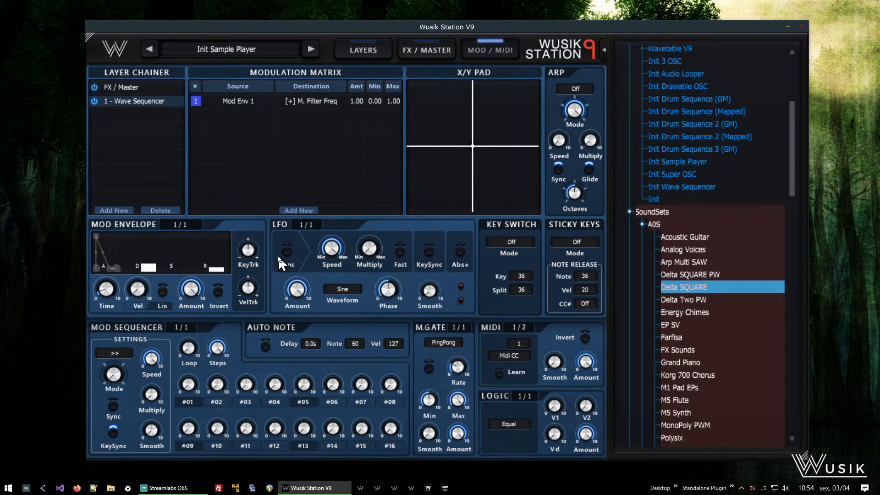
left_click(299, 209)
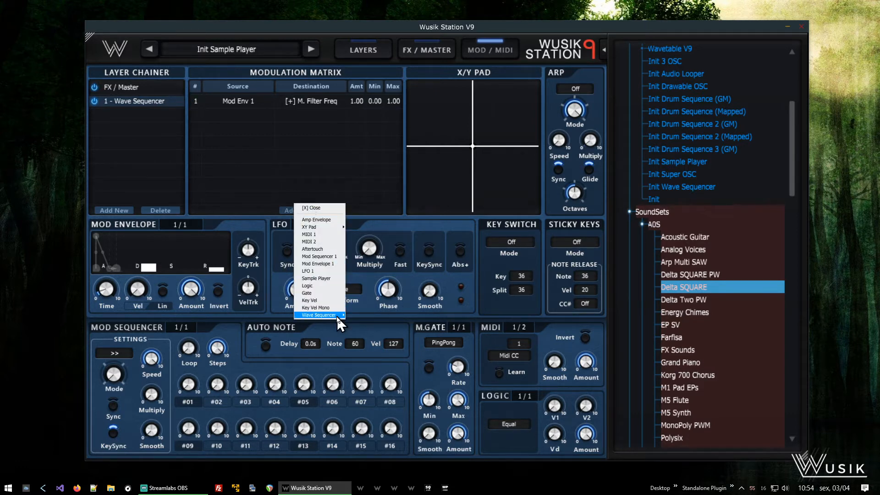
mouse_move(340, 315)
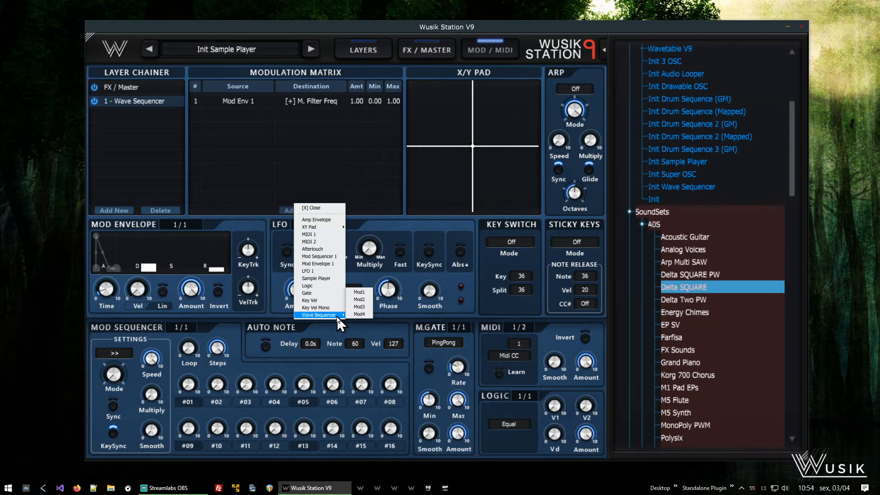
left_click(367, 292)
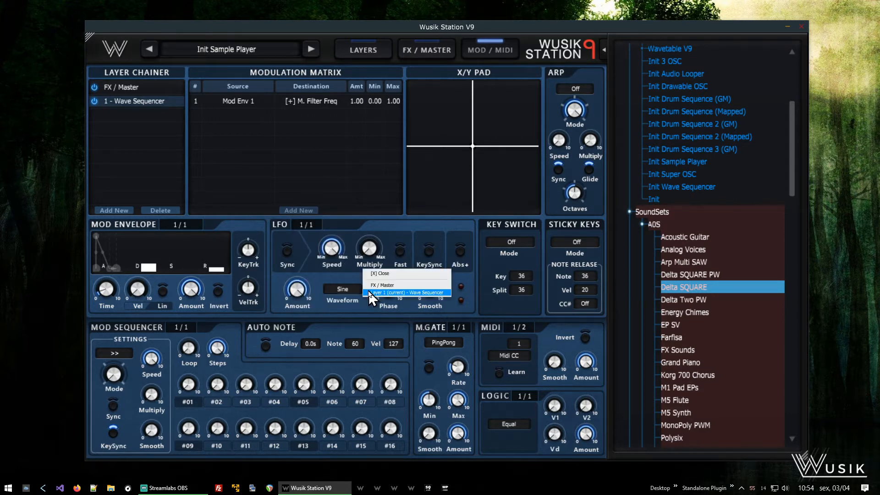
left_click(370, 294)
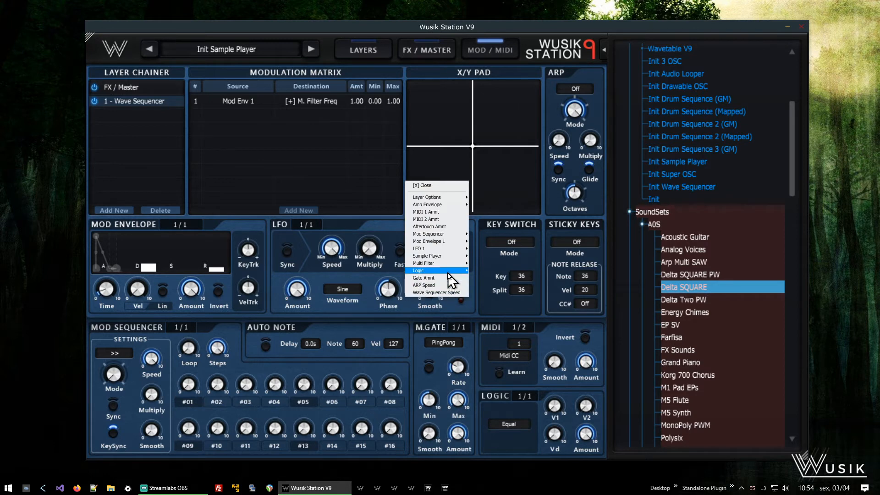
mouse_move(454, 264)
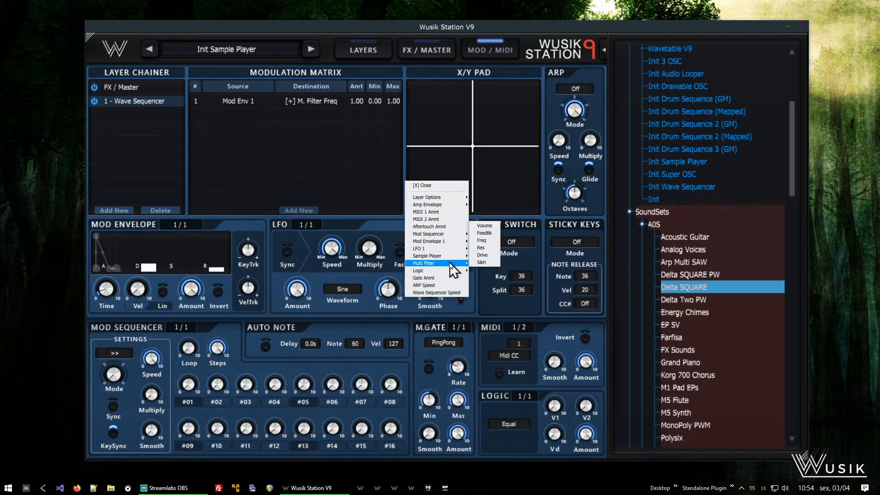
left_click(485, 241)
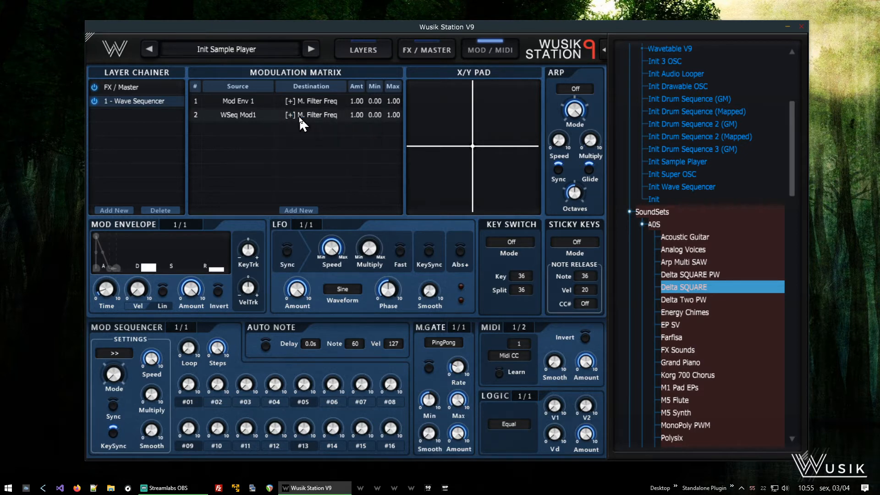
- Set the wave sequencer filter routing to Multiply Value
right_click(195, 112)
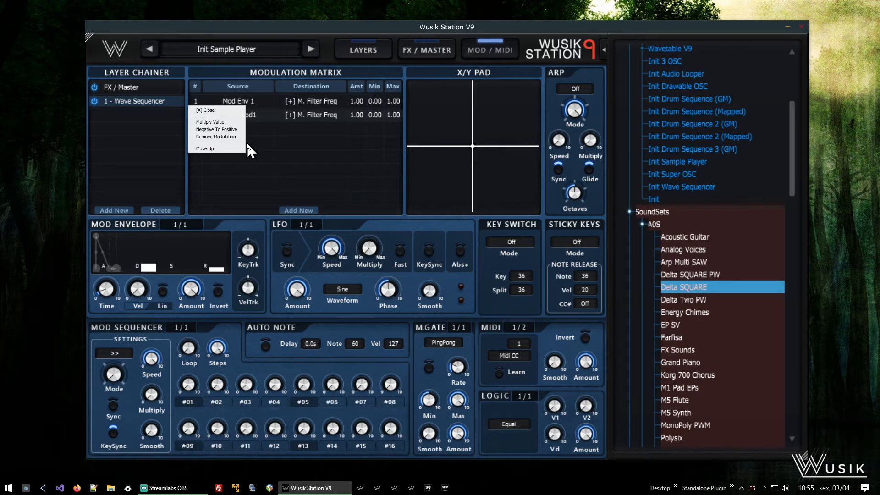
left_click(229, 122)
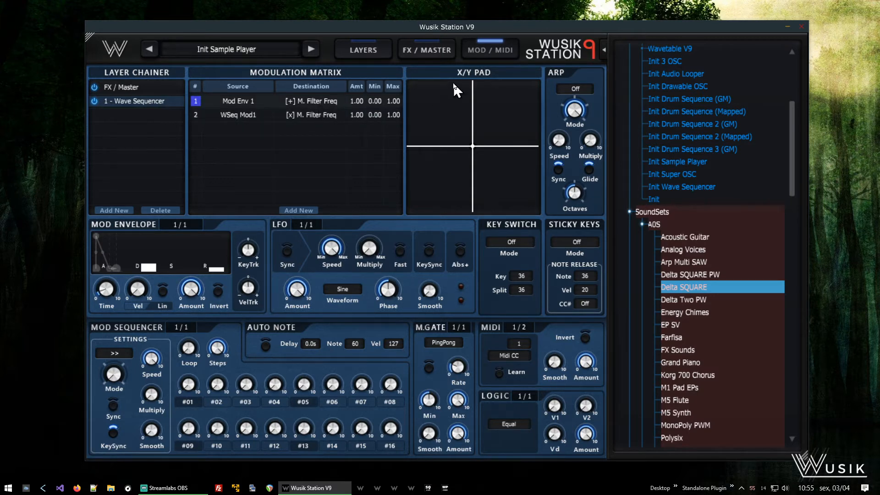
- Show the Mod1 lane in the wave sequencer and adjust the first step's Mod1 value
left_click(367, 51)
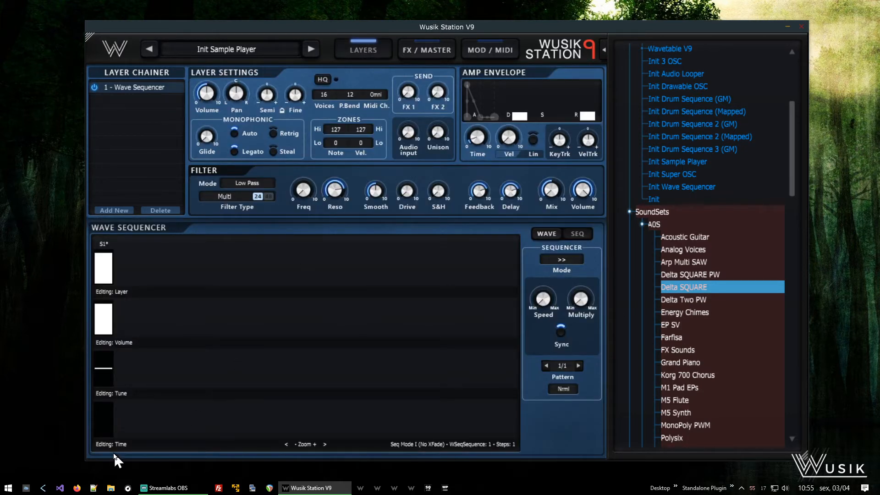
right_click(104, 431)
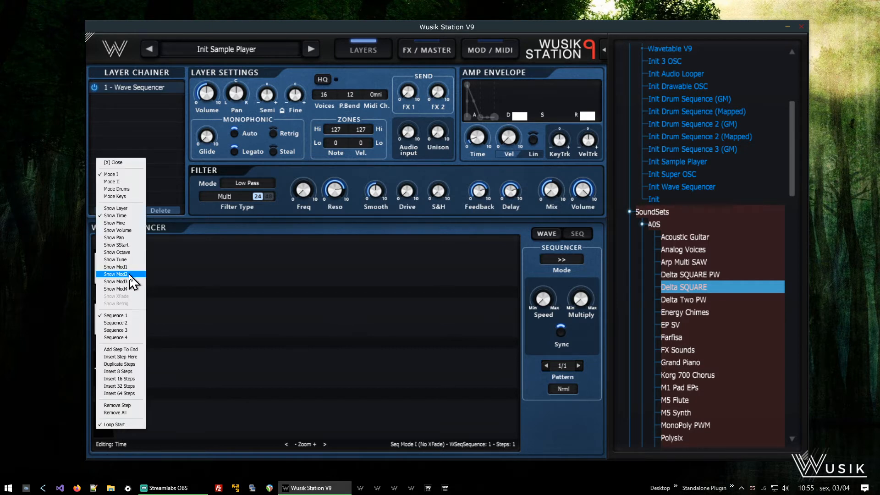
left_click(130, 267)
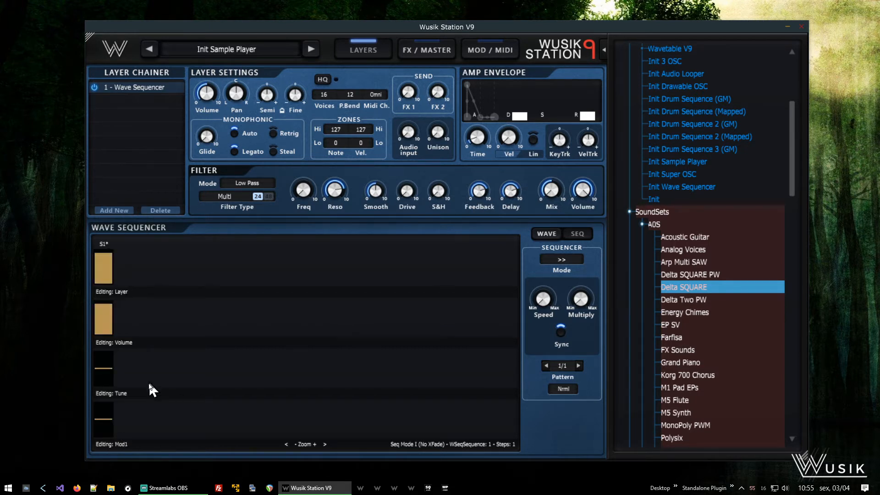
mouse_move(110, 408)
left_click_drag(115, 414, 113, 416)
- Insert a step and duplicate the steps to make four, then lower step 4's Mod1 value to about 0.18
right_click(201, 334)
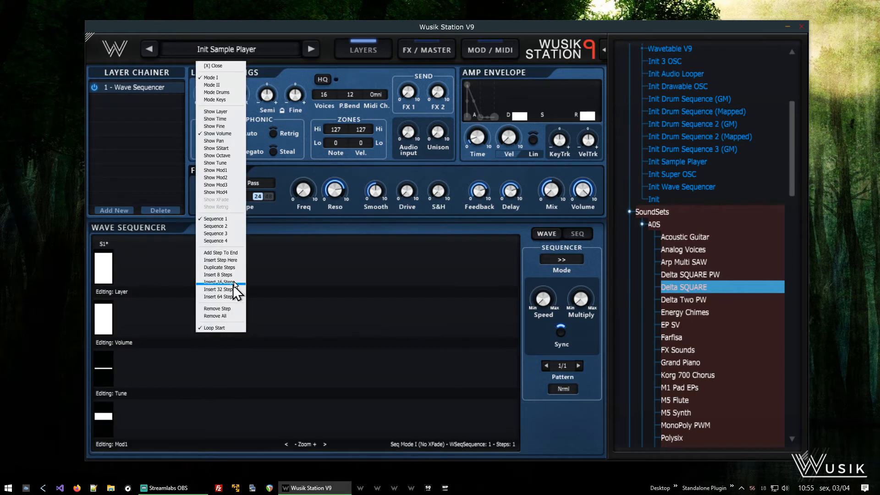
left_click(220, 260)
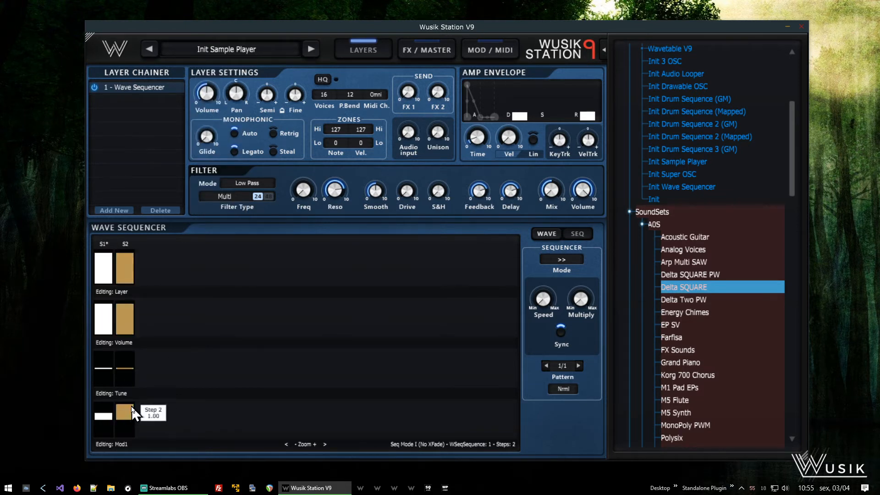
right_click(213, 326)
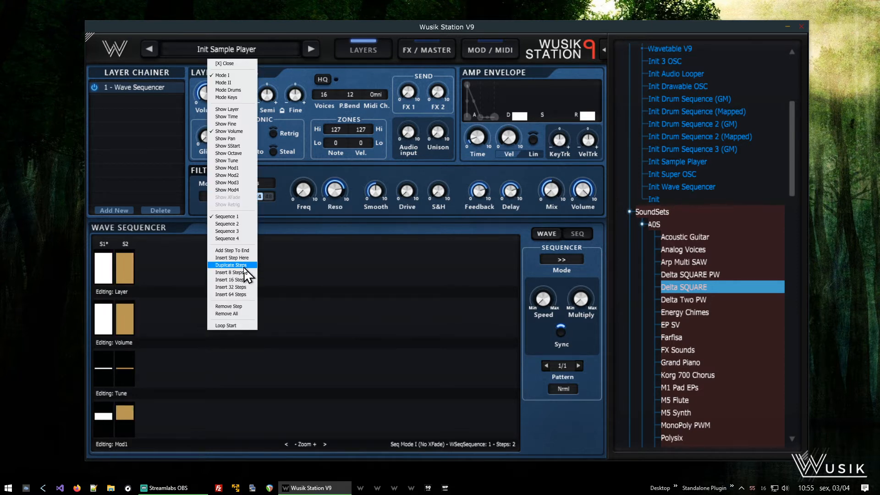
left_click(231, 265)
mouse_move(174, 423)
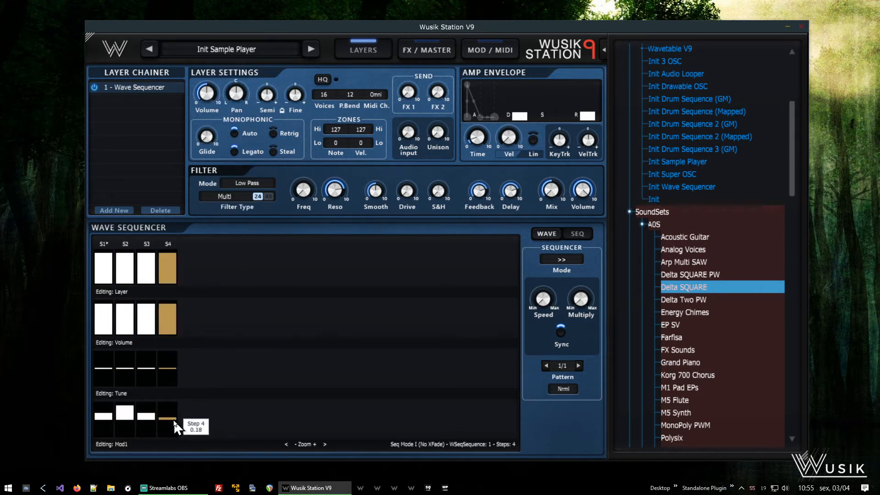
left_click_drag(173, 419, 177, 420)
- Duplicate the steps to make eight and raise step 3's Tune value
right_click(246, 337)
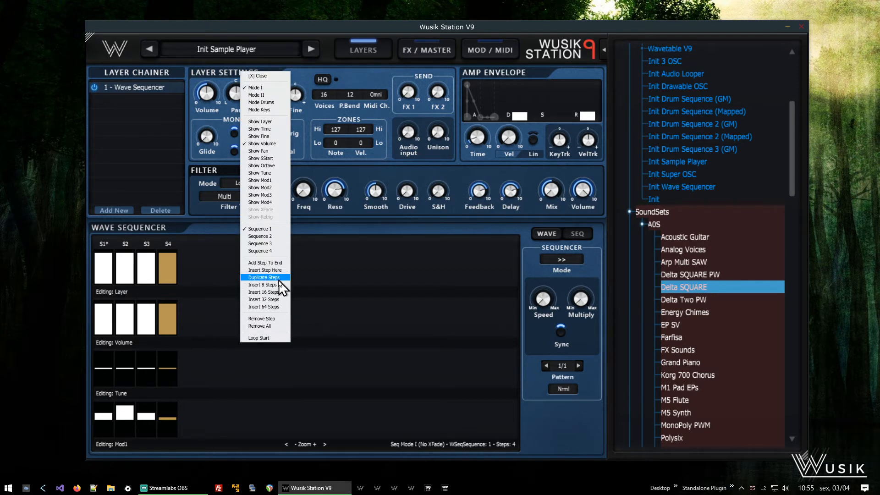
left_click(280, 278)
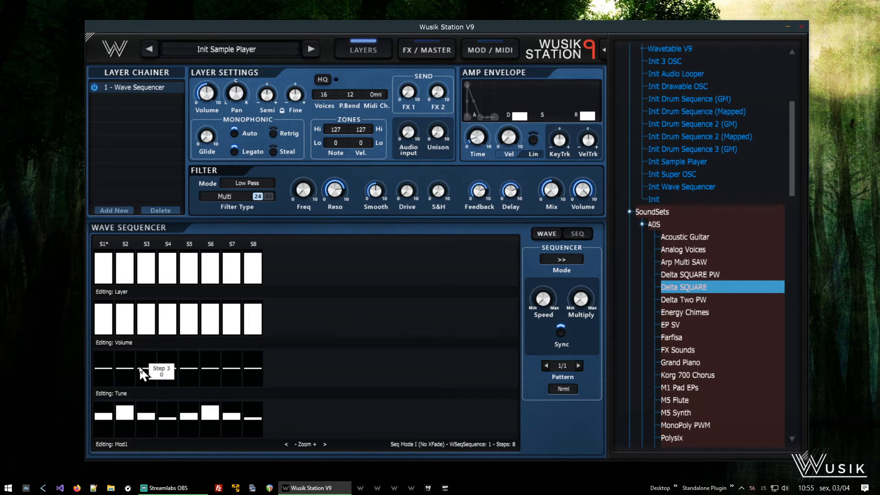
left_click_drag(136, 369, 138, 371)
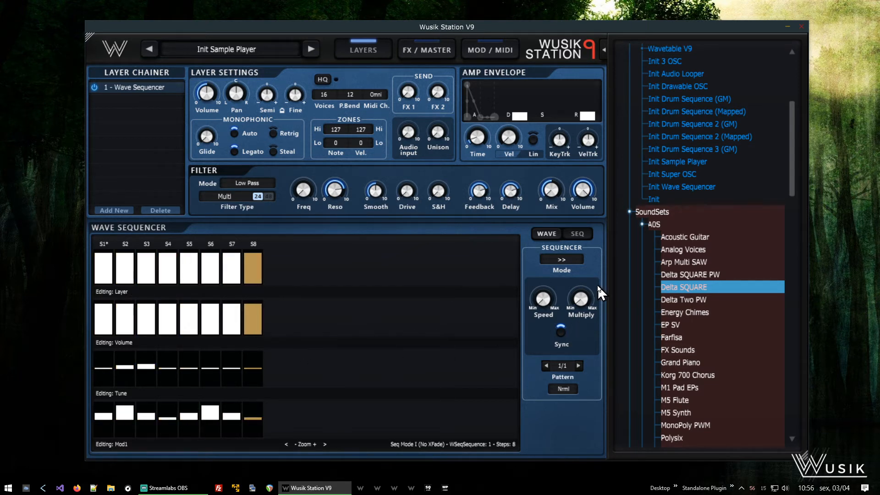
- Duplicate the steps to make sixteen and adjust step 14's Mod1 value
right_click(308, 327)
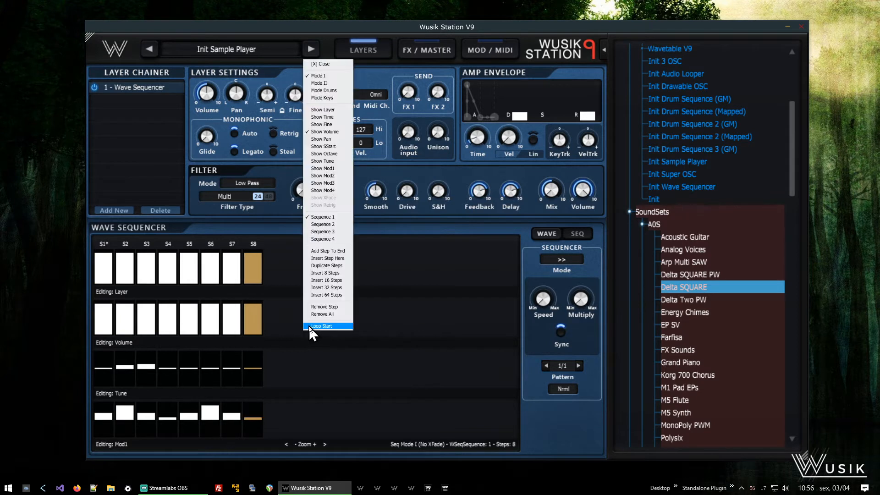
left_click(347, 270)
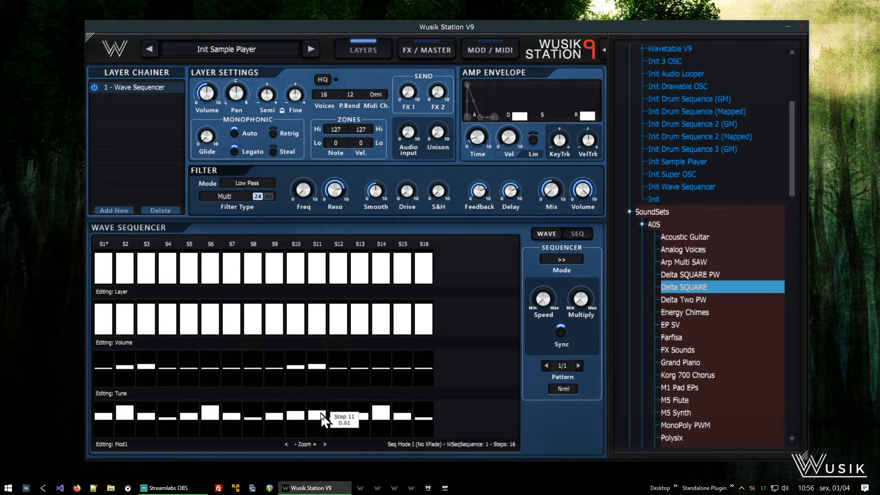
left_click_drag(385, 409, 384, 416)
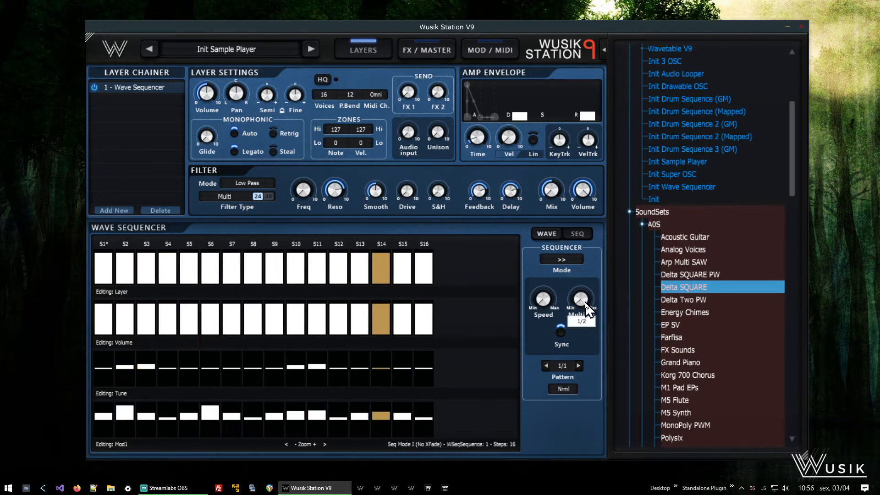
- Adjust the wave sequencer's Multiply knob
left_click_drag(589, 298, 592, 290)
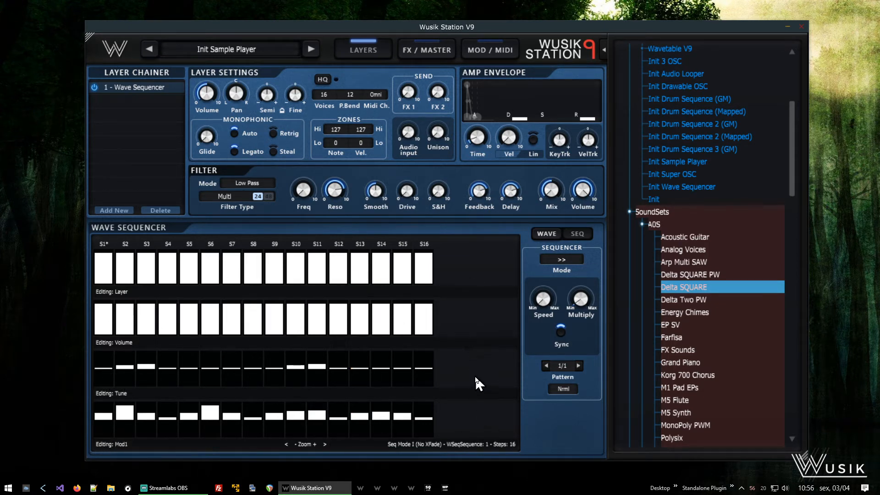
- Review the wave sequencer lane options and the second modulation routing's options
right_click(457, 410)
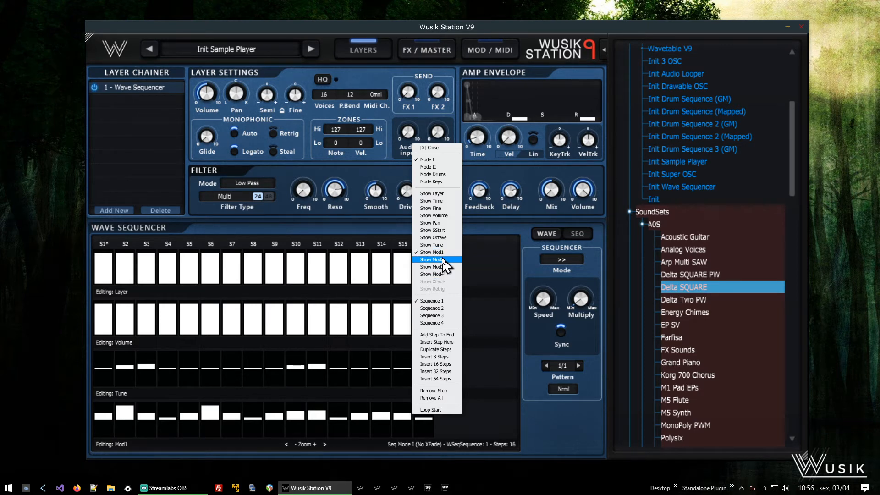
left_click(451, 148)
left_click(483, 55)
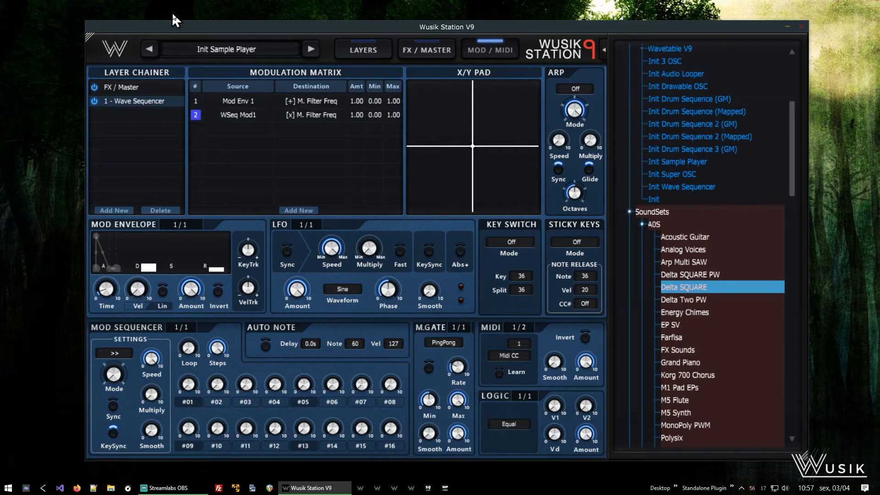
right_click(195, 114)
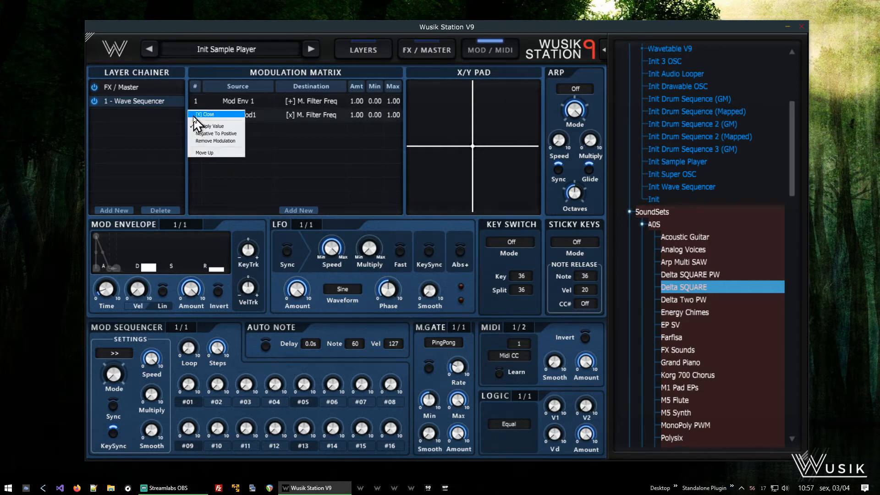
left_click(227, 116)
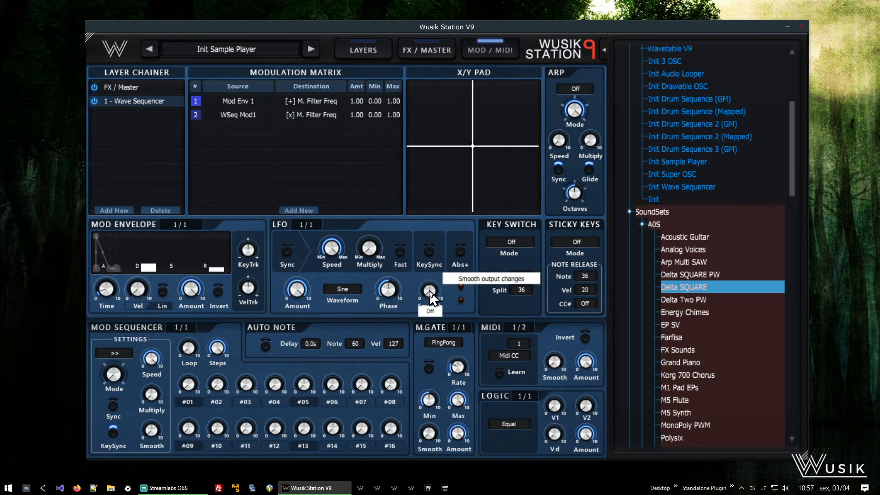
- Add a second Multi filter to the layer's filter chain
left_click(367, 49)
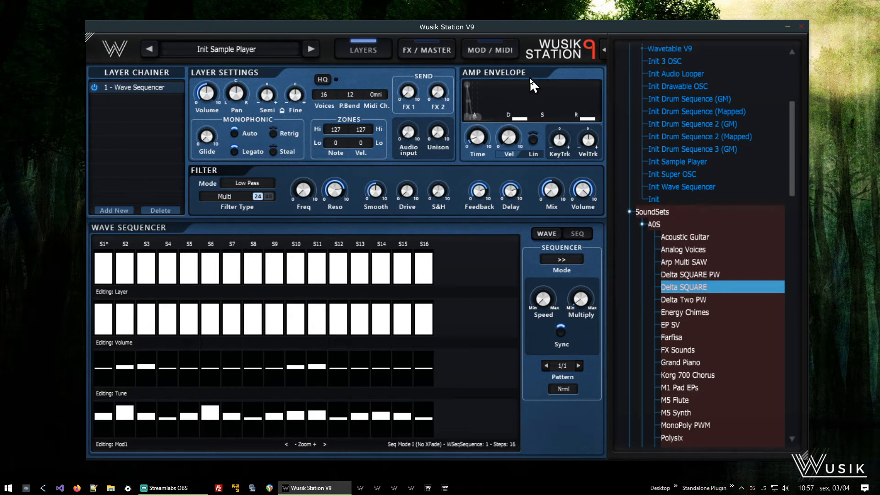
left_click(231, 203)
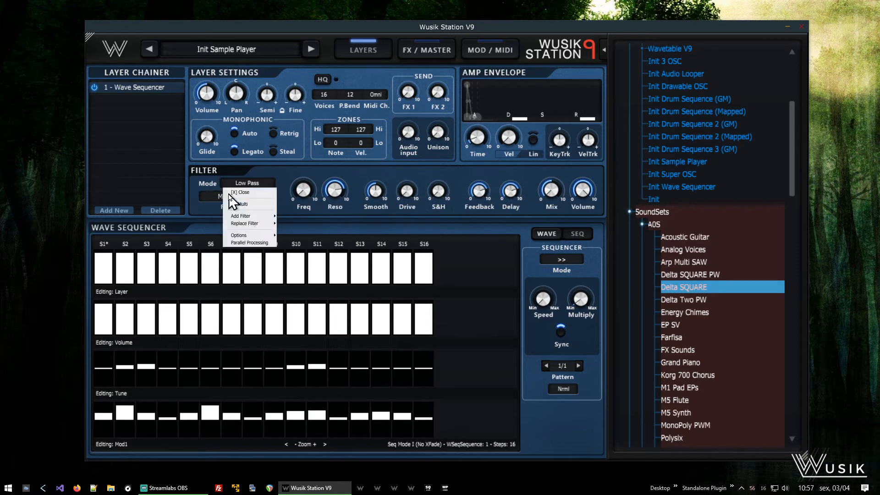
mouse_move(253, 221)
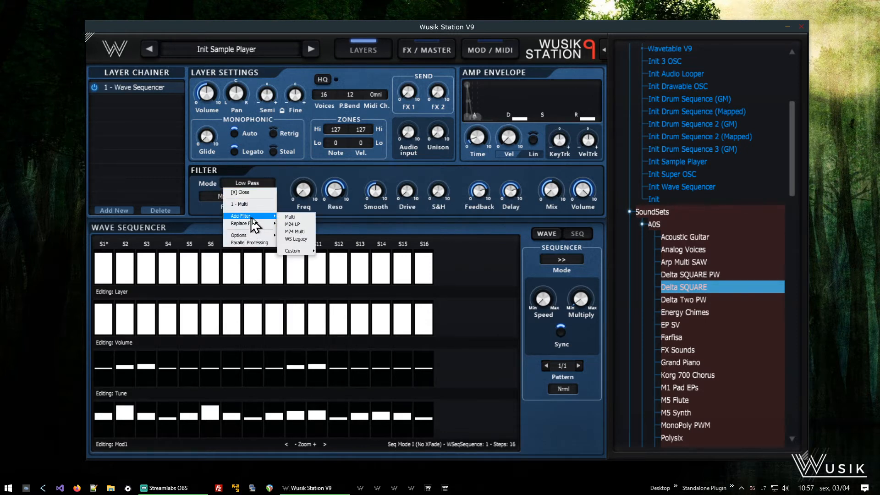
left_click(307, 218)
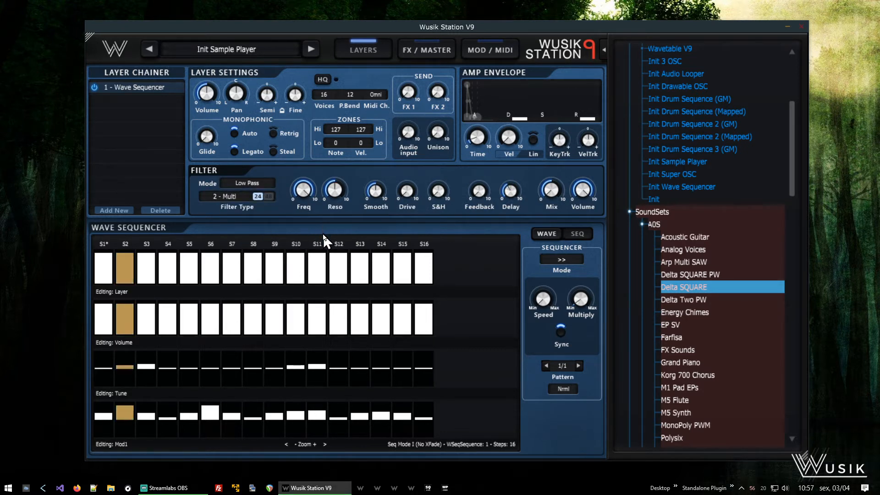
- Enable Parallel Processing for the layer's filters
left_click(232, 197)
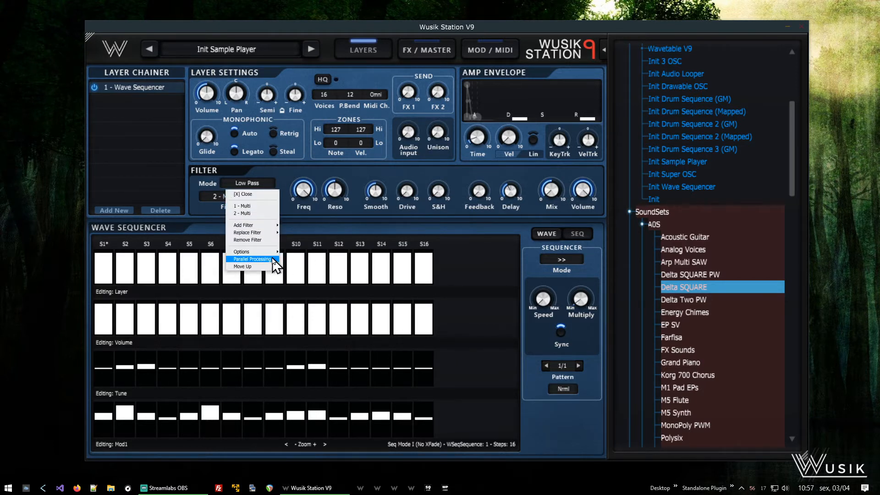
left_click(273, 259)
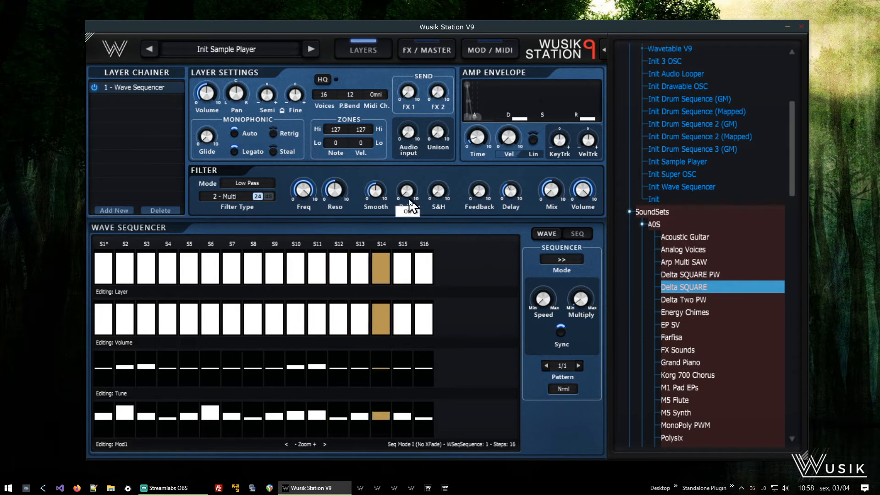
mouse_move(302, 207)
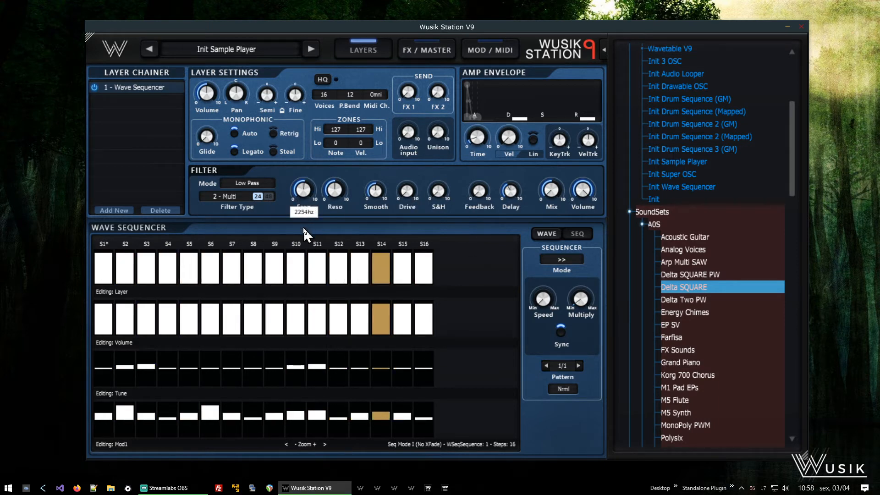
- Set the second Multi filter's mode to Band Pass
left_click(245, 183)
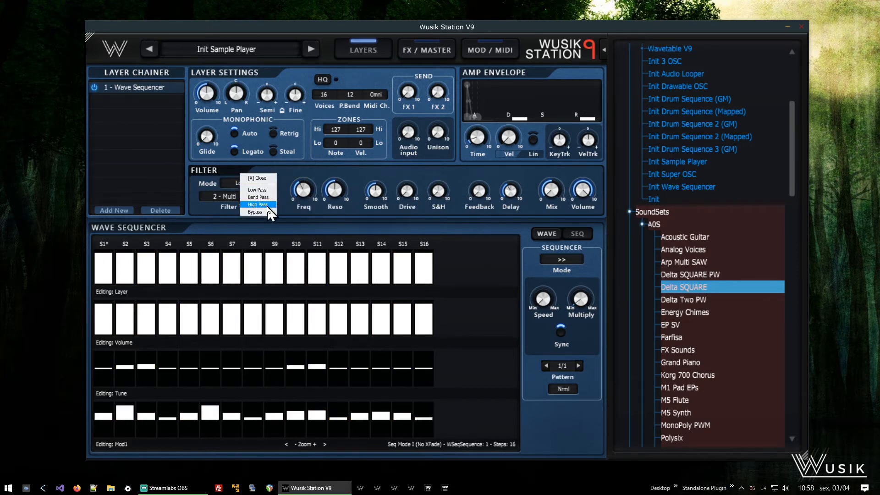
left_click(258, 197)
mouse_move(304, 198)
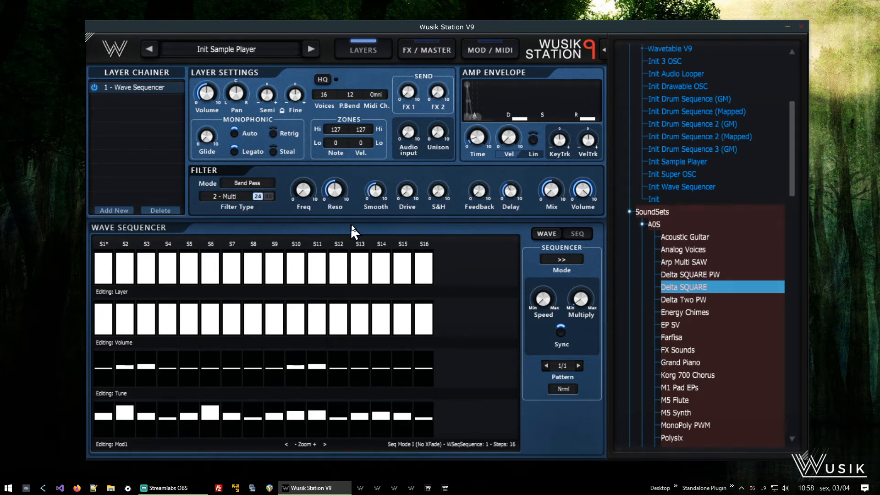
- Add a modulation routing from LFO 1 to the Multi Filter 2 frequency
left_click(501, 45)
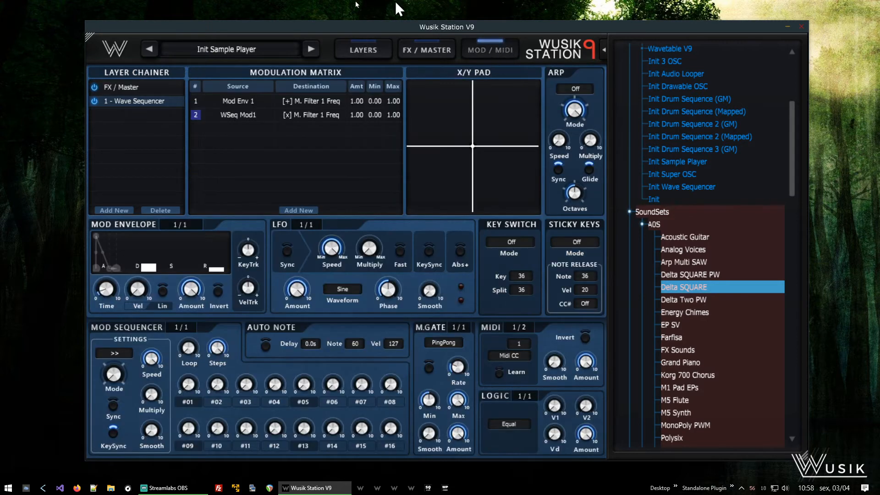
left_click(306, 211)
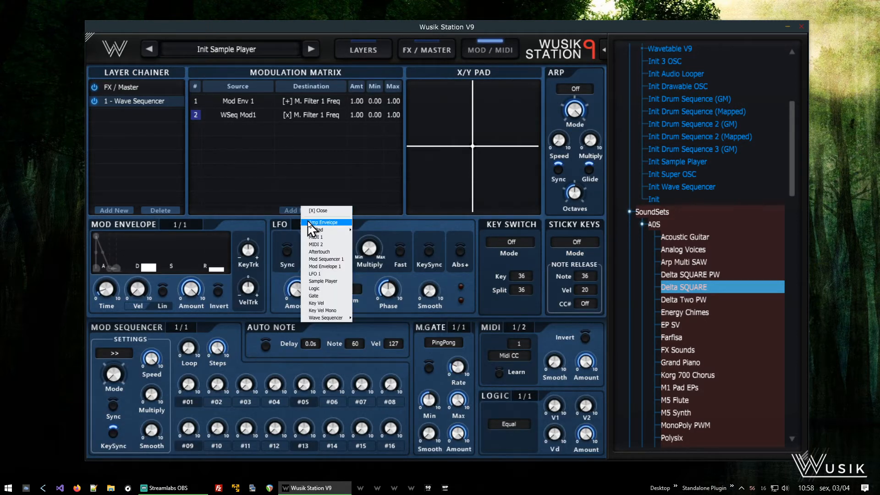
left_click(339, 277)
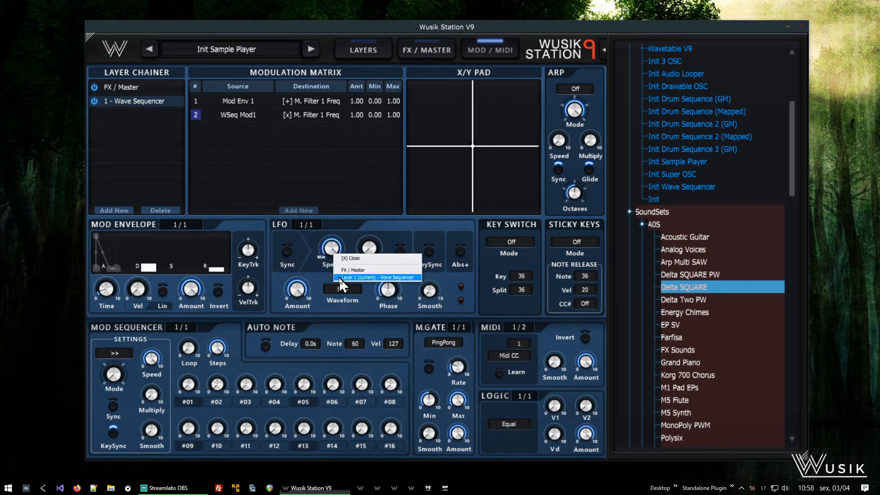
left_click(390, 278)
mouse_move(389, 280)
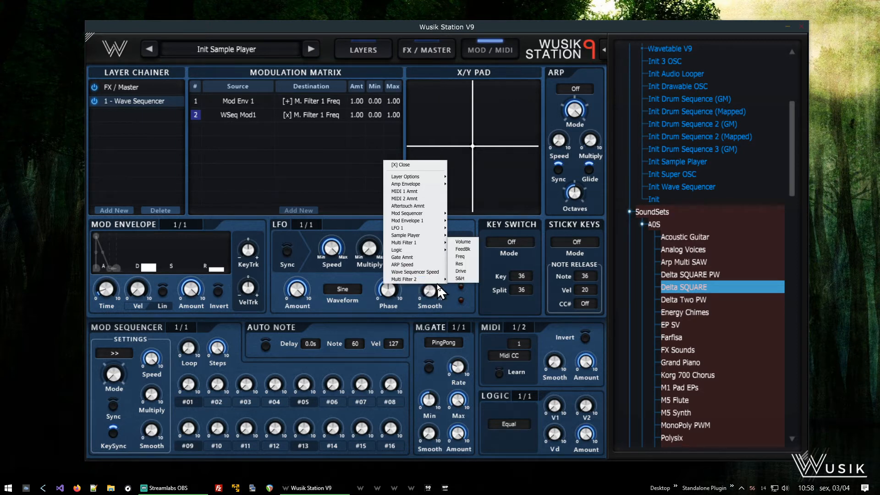
left_click(466, 256)
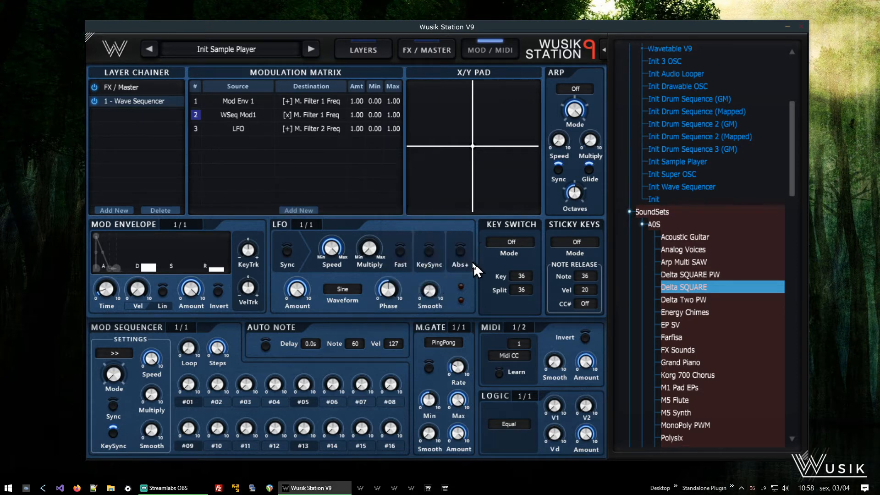
- Enable Sync on the LFO and adjust its Speed and Multiply knobs
mouse_move(366, 252)
left_click(288, 251)
left_click_drag(332, 248, 336, 319)
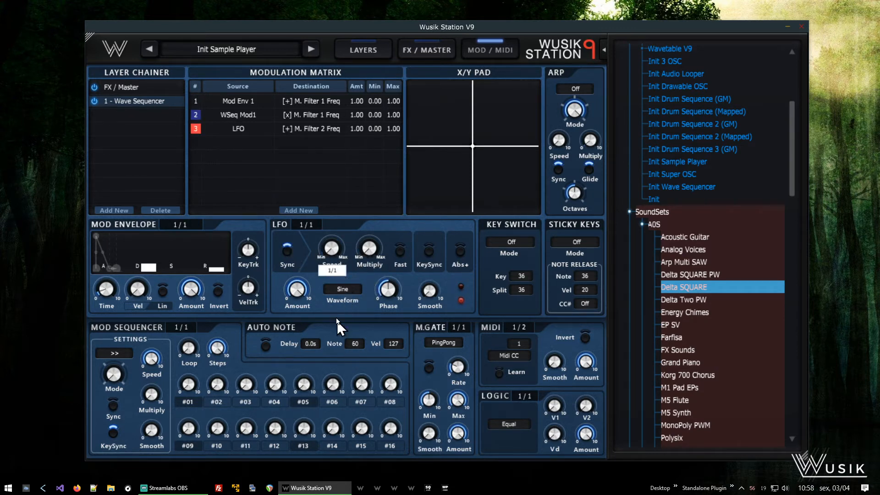
left_click_drag(366, 253, 379, 252)
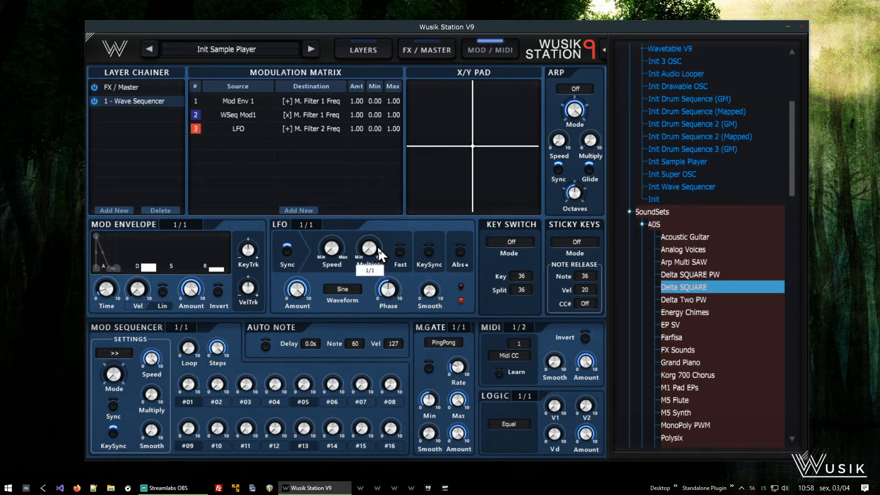
mouse_move(339, 250)
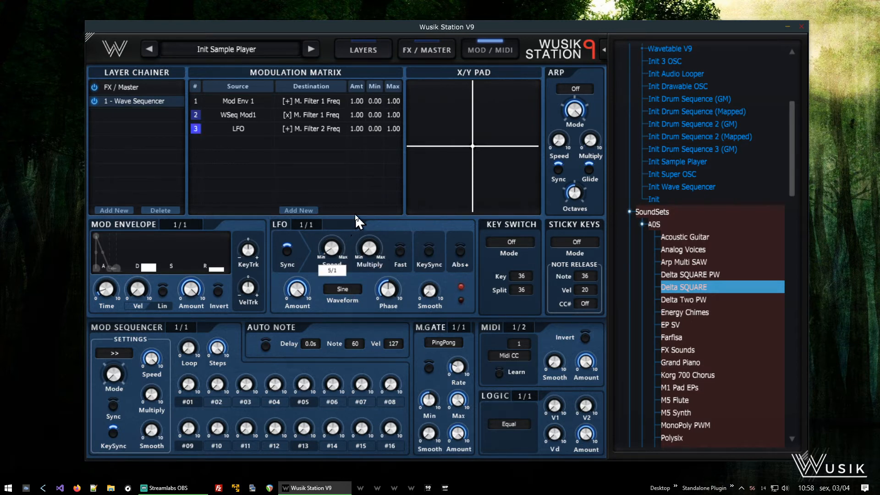
mouse_move(369, 262)
left_click_drag(369, 262, 380, 267)
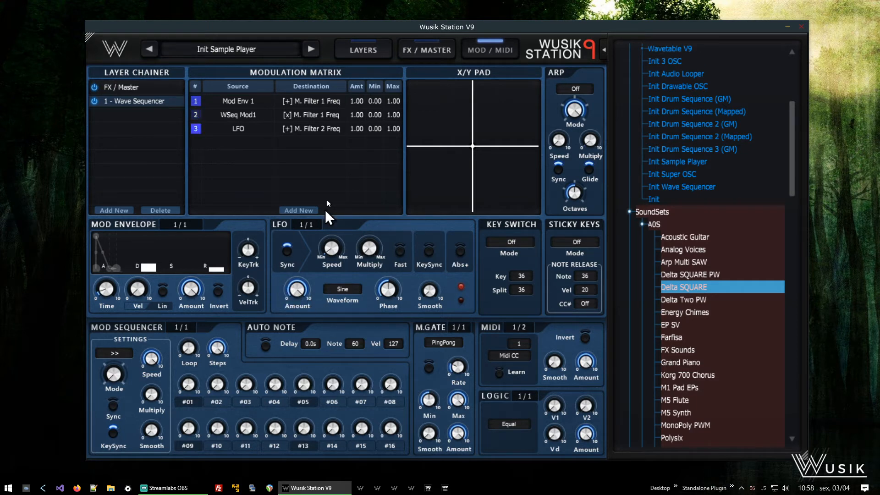
- Raise the second filter's resonance to about 0.50
left_click(369, 49)
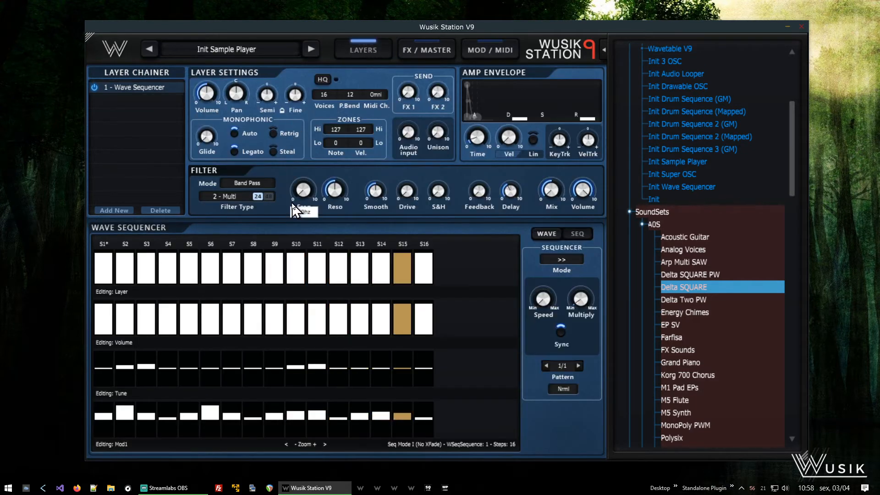
left_click_drag(335, 188, 382, 167)
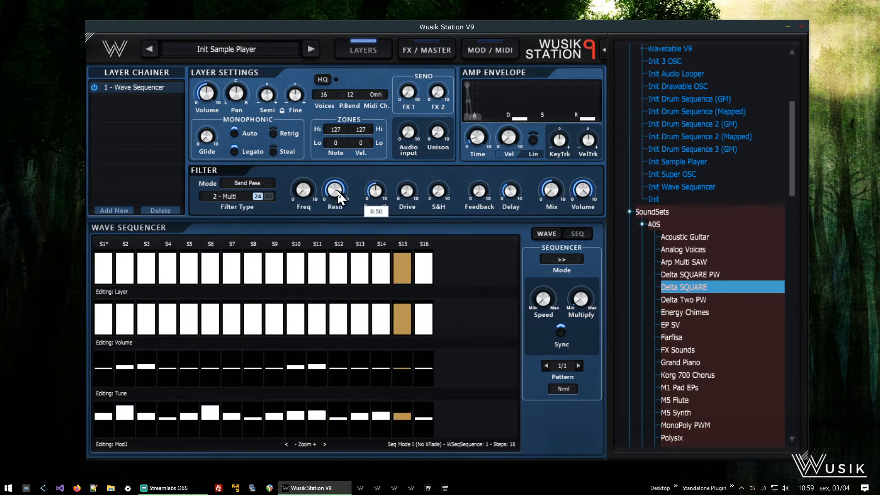
- Set the LFO speed to 14/1 and adjust its Multiply knob
left_click(498, 51)
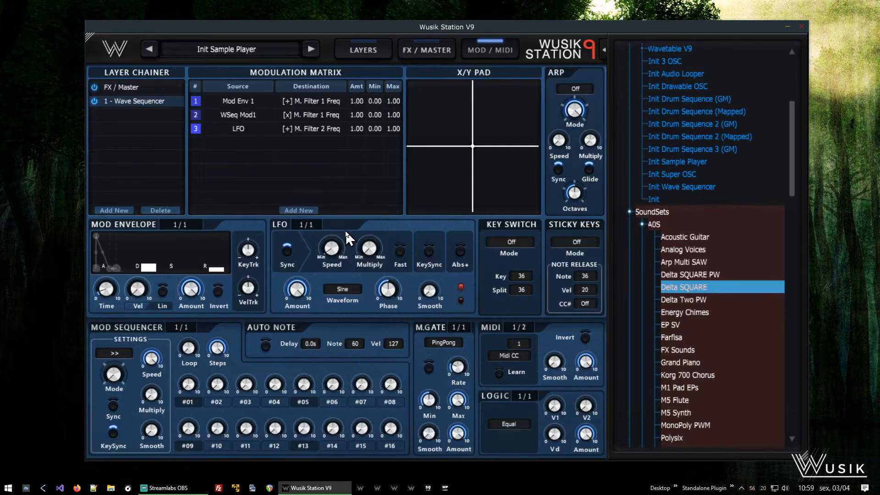
left_click_drag(337, 258, 349, 236)
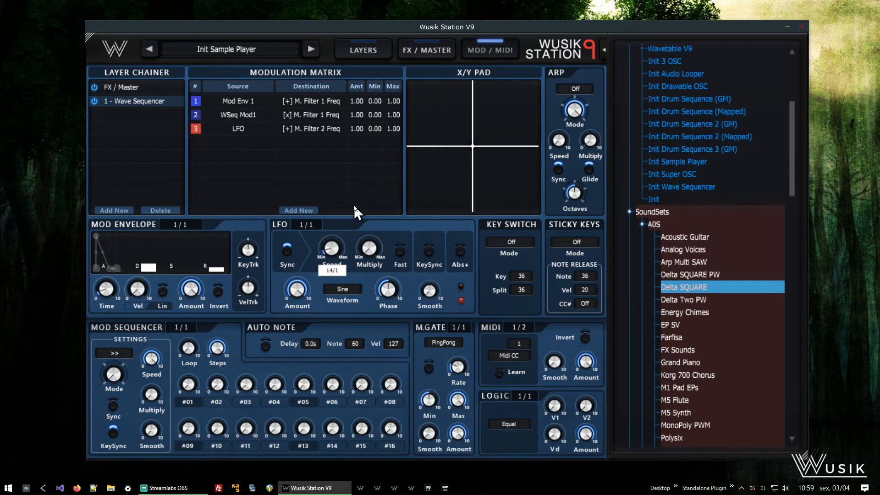
left_click(372, 238)
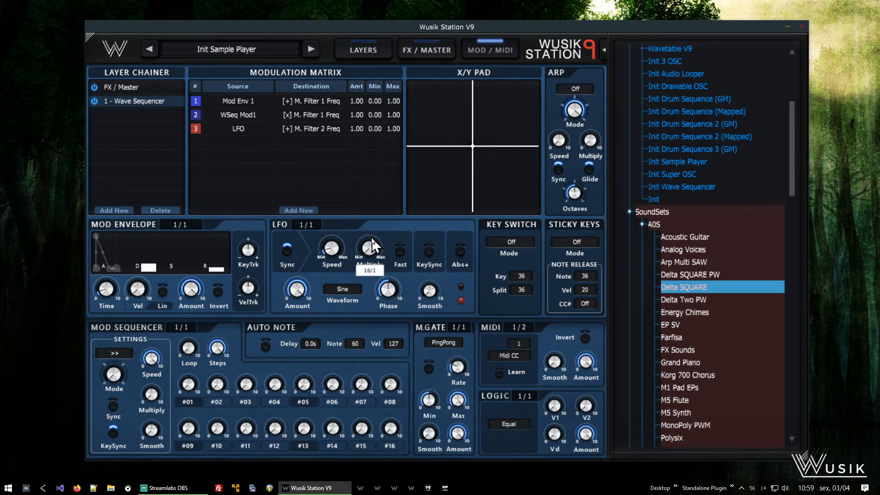
- Enable the LFO's Abs+ option
left_click(368, 51)
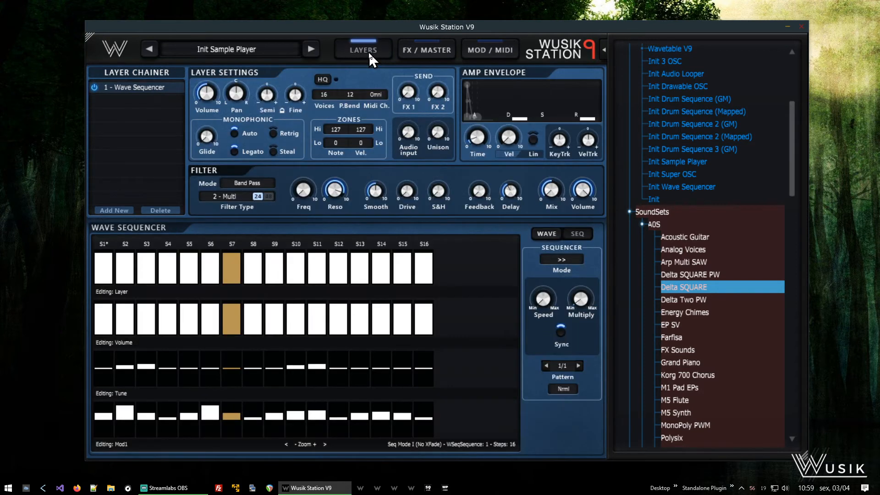
left_click(470, 57)
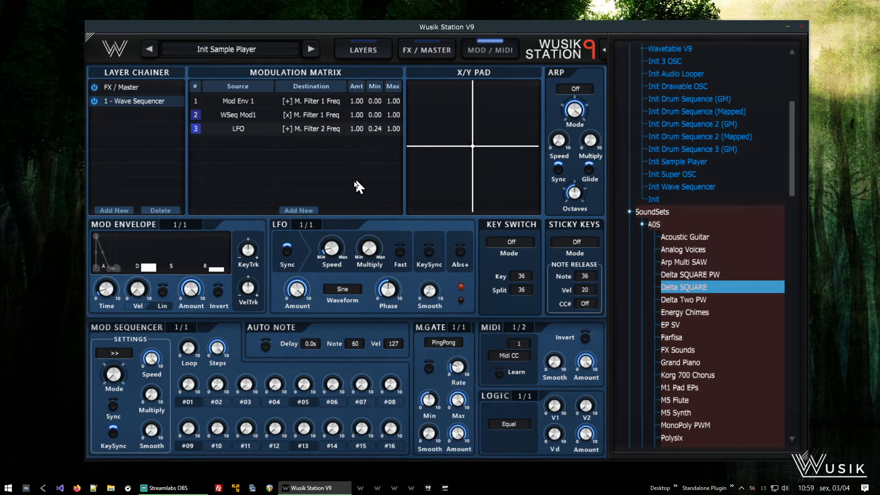
left_click(464, 249)
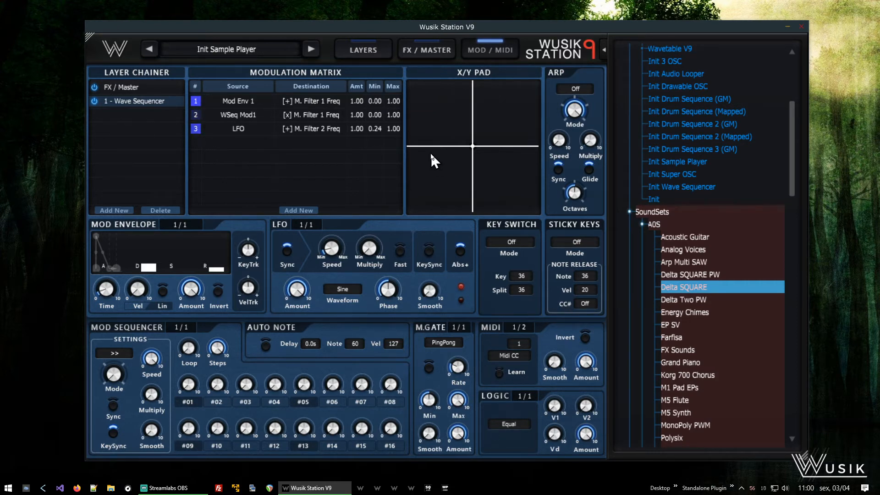
- Load a Double Chorus effect into Send Effects 1
left_click(433, 45)
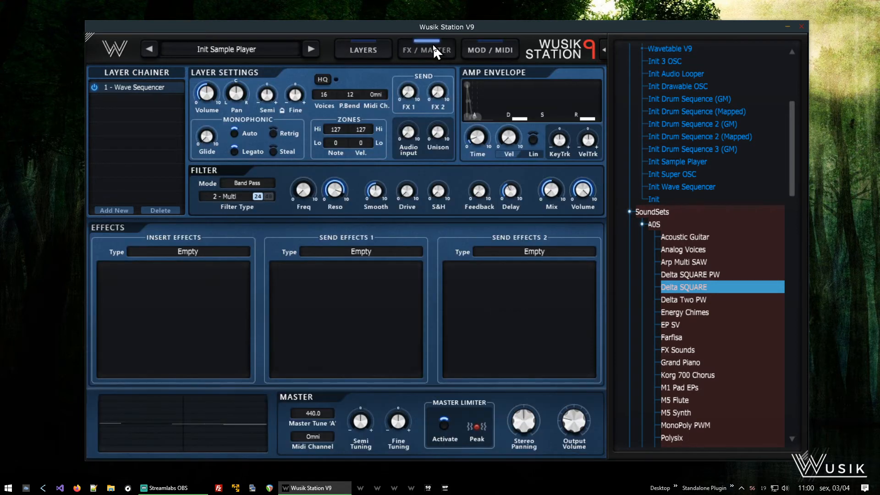
left_click(360, 258)
mouse_move(387, 235)
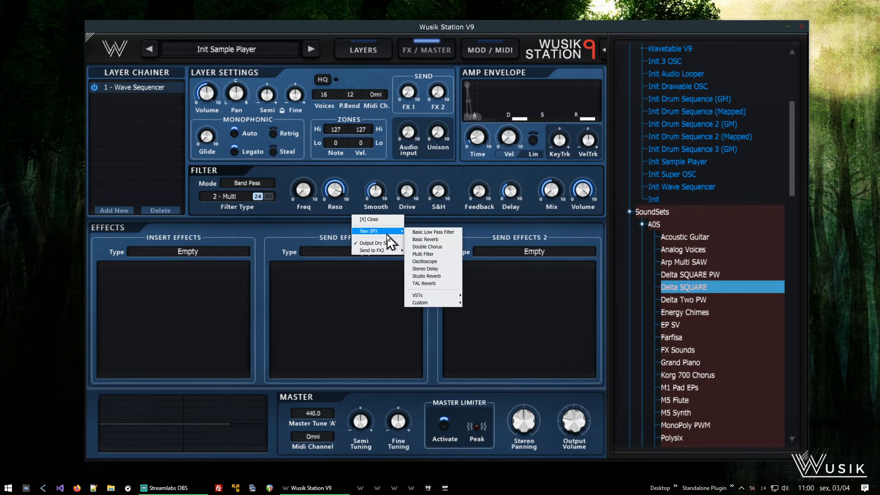
left_click(446, 245)
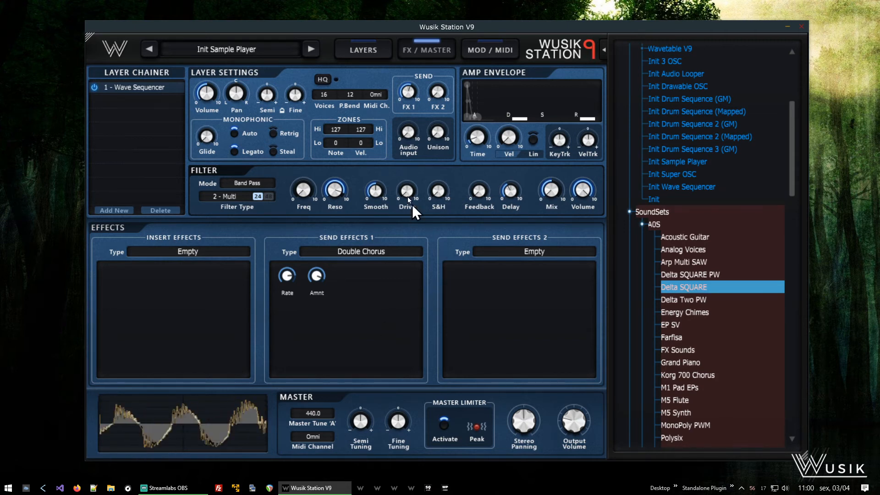
- Add a second LFO and set its waveform to Random
left_click(362, 49)
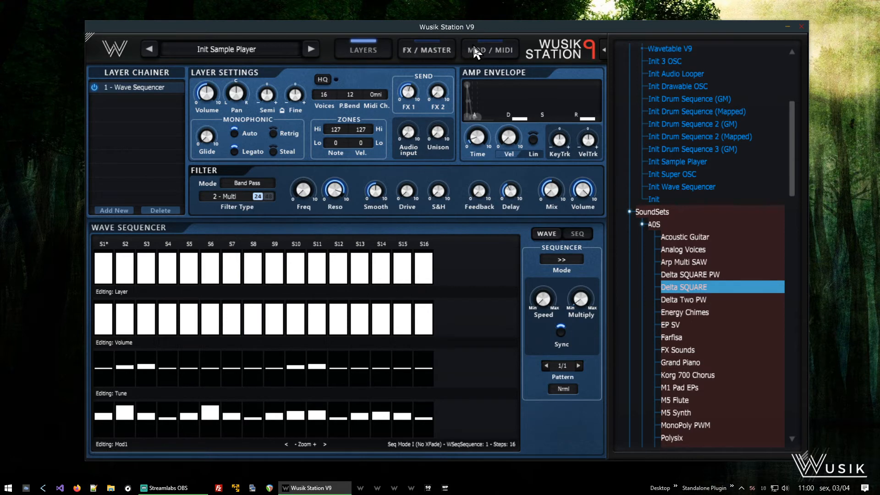
left_click(492, 48)
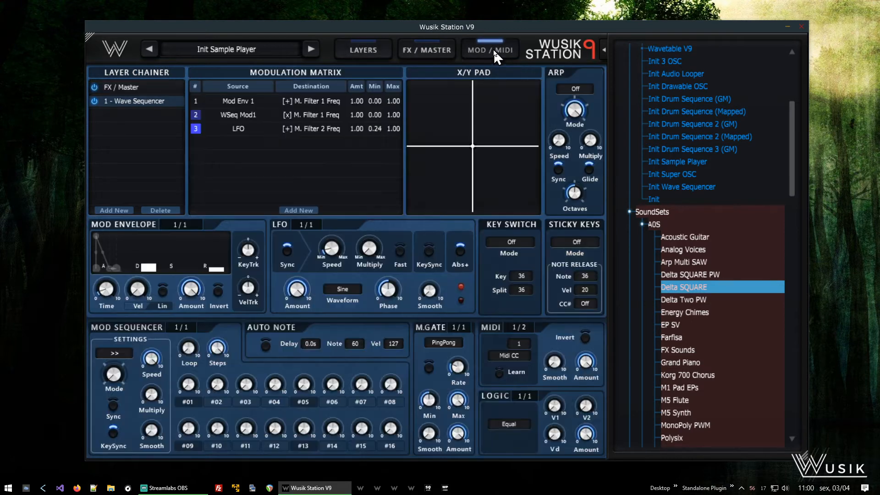
left_click(311, 226)
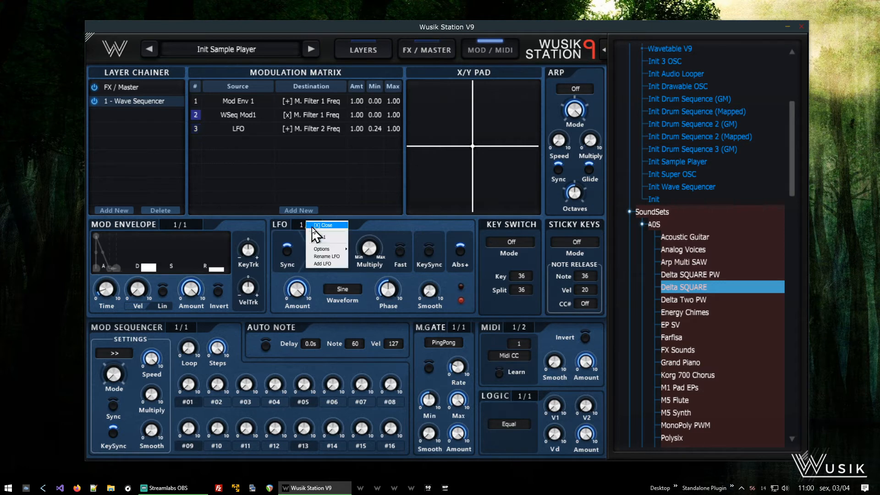
left_click(333, 264)
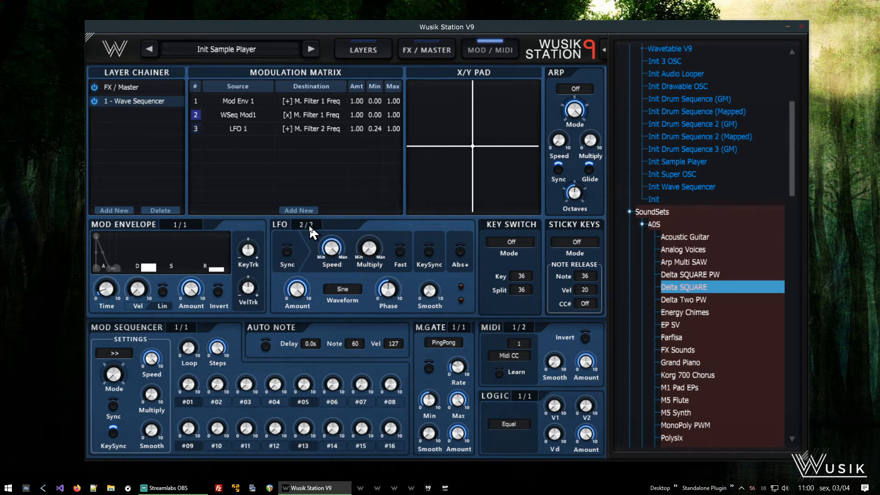
left_click(344, 291)
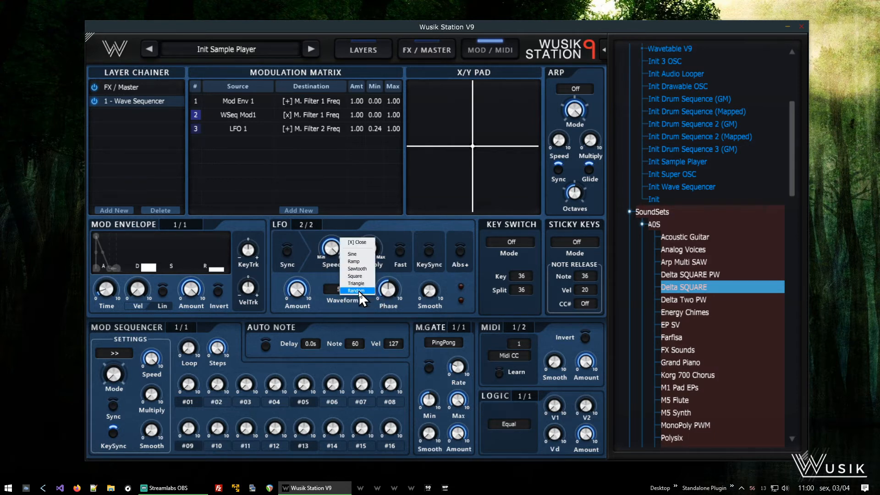
left_click(358, 290)
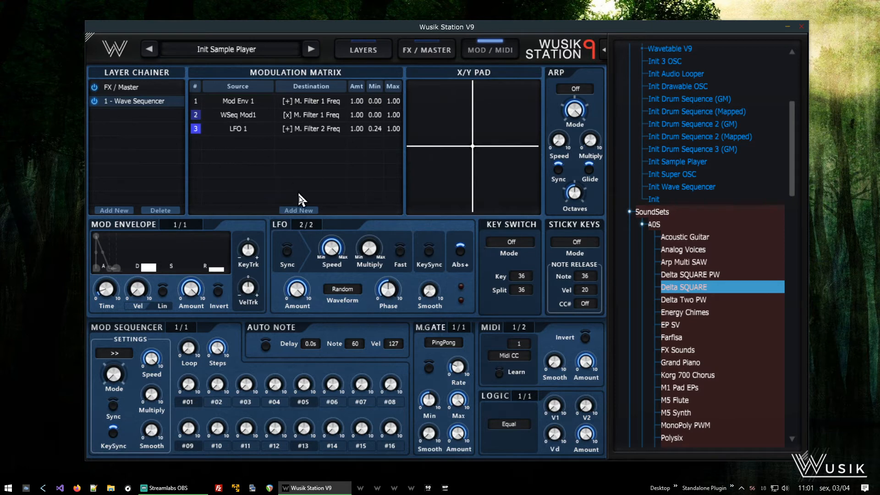
- Route LFO 2 to the Multi Filter 1 frequency and set the routing's maximum to 0.18
left_click(299, 212)
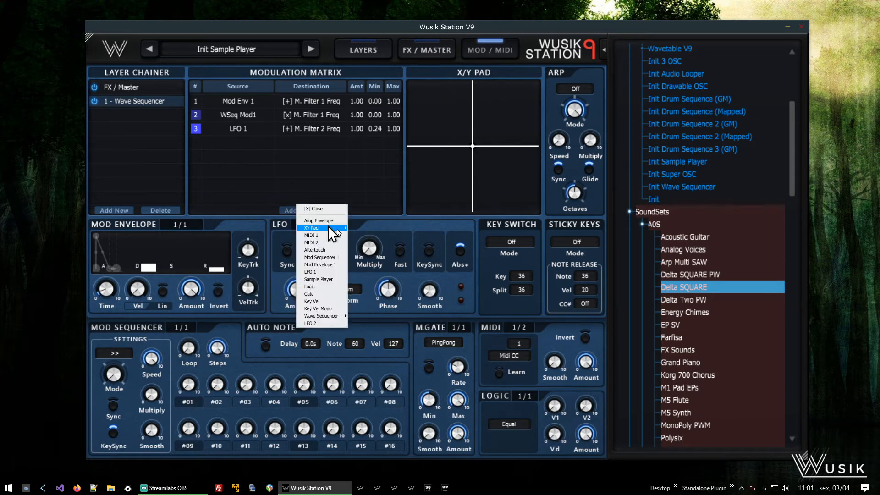
left_click(338, 324)
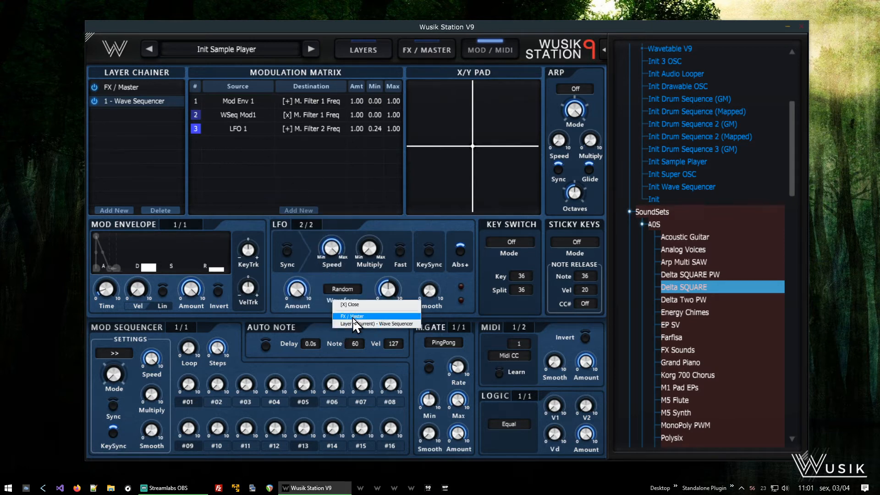
mouse_move(407, 322)
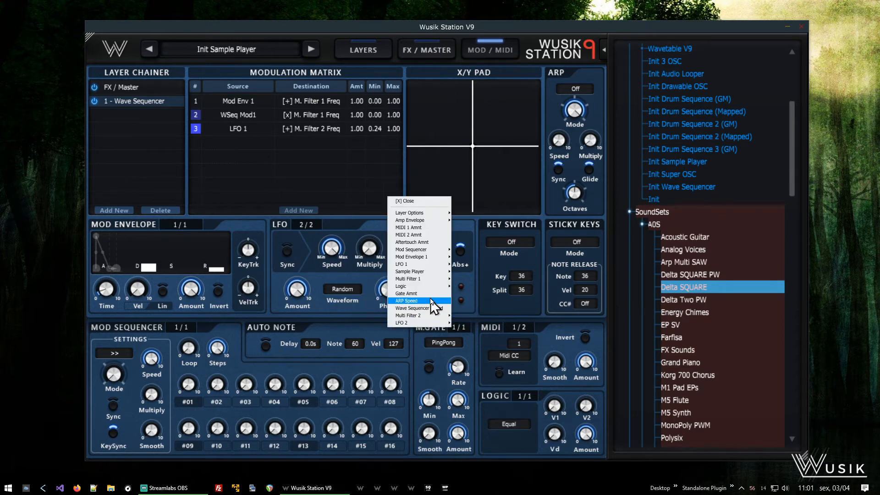
mouse_move(442, 281)
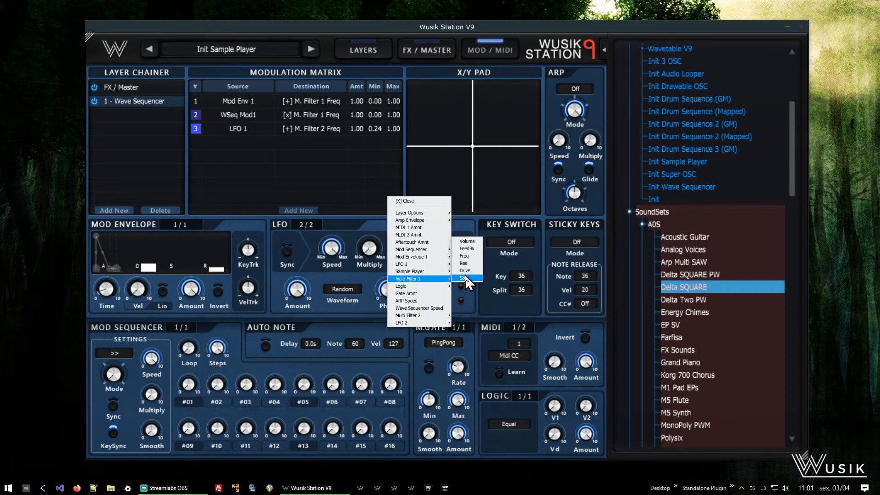
left_click(473, 256)
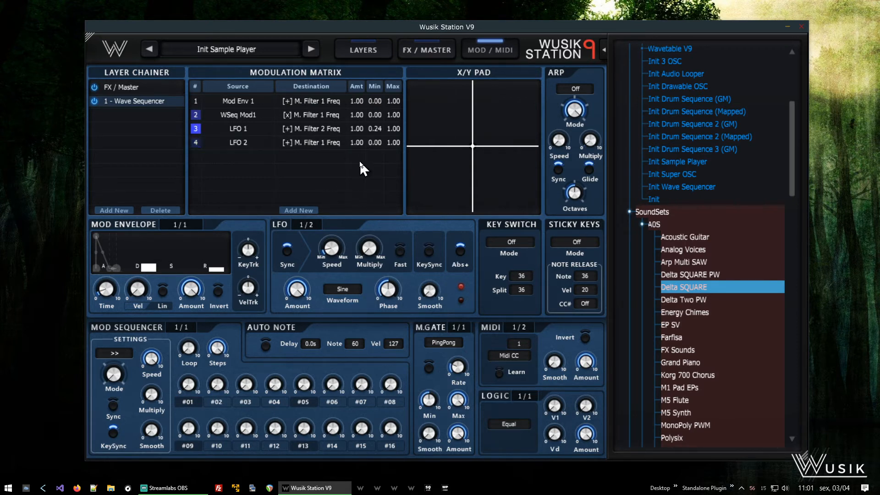
left_click_drag(393, 143, 393, 160)
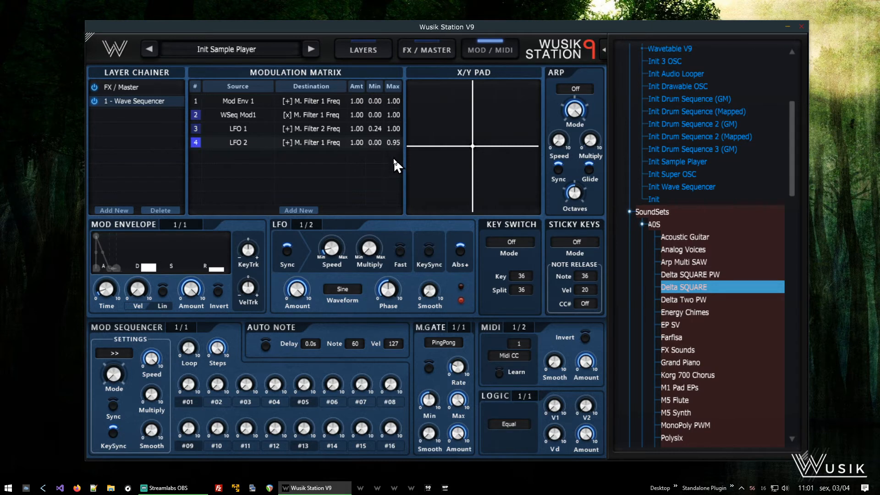
left_click_drag(393, 237, 393, 275)
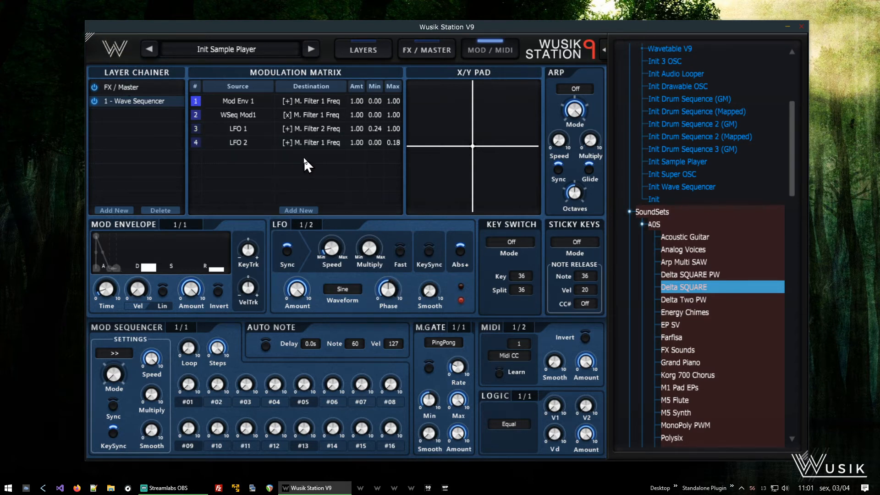
- Reorder the modulation matrix so the LFO 2 routing sits in the first row
left_click(422, 51)
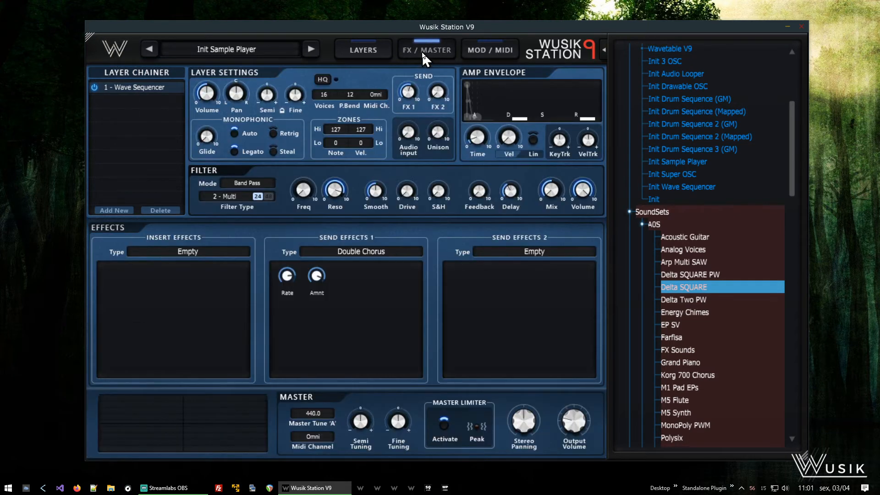
left_click(380, 53)
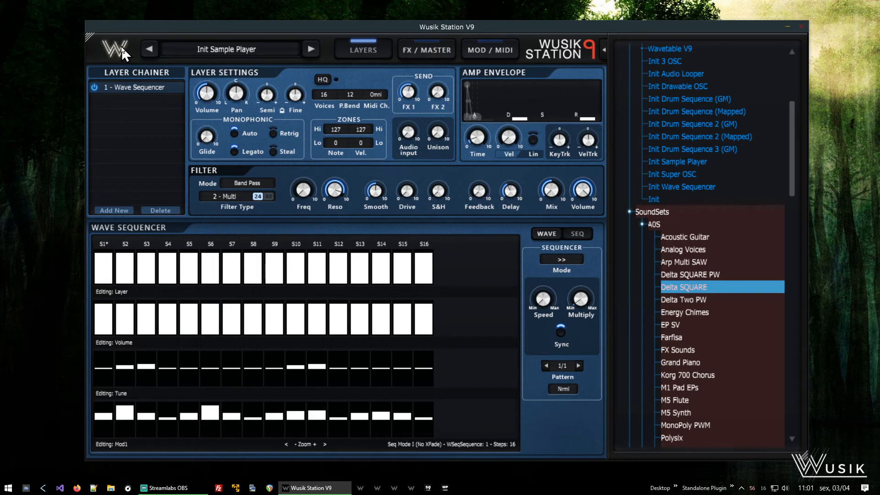
left_click(485, 51)
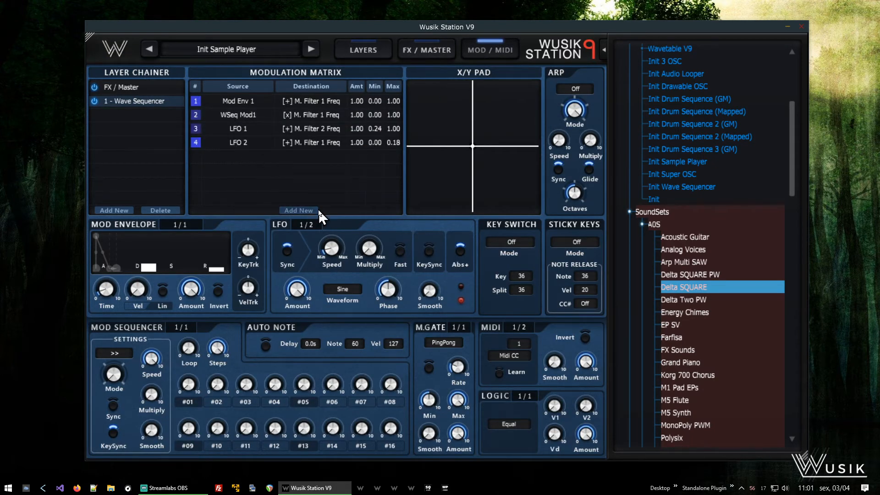
left_click(196, 144)
left_click(231, 183)
left_click(195, 129)
left_click(216, 174)
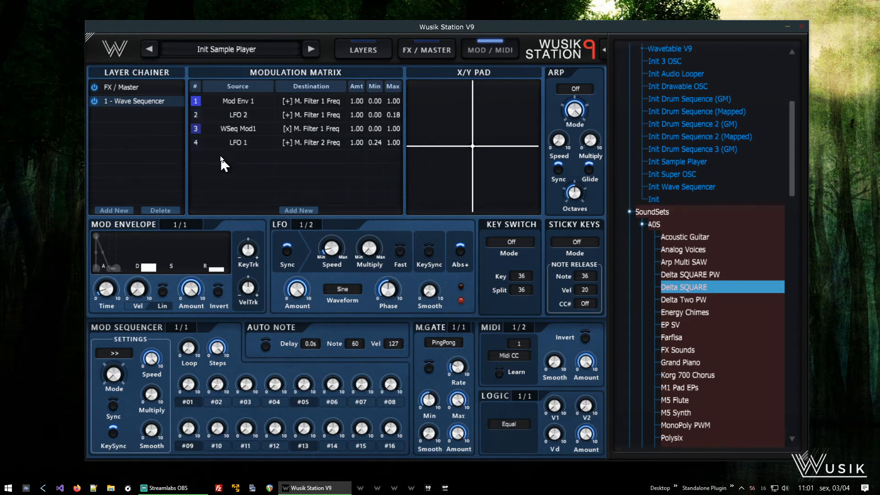
left_click(196, 116)
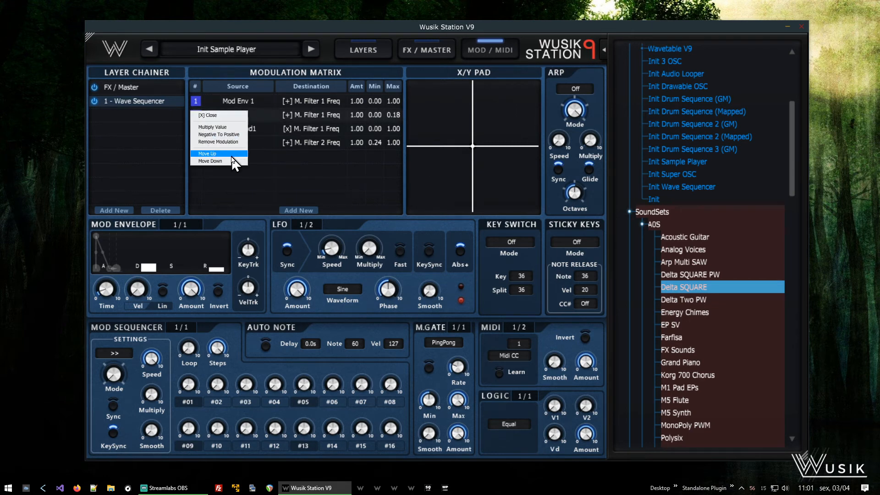
left_click(232, 156)
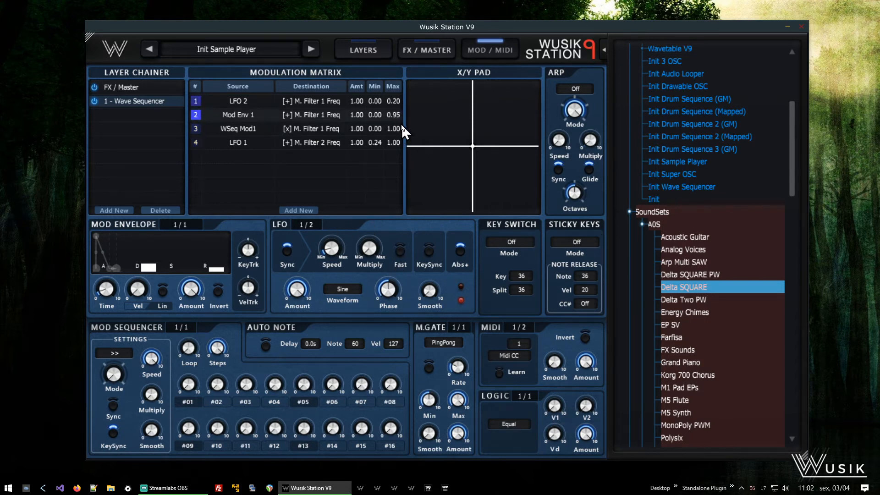
- Lower the Mod Env 1 routing's maximum to 0.77
left_click_drag(403, 133, 406, 157)
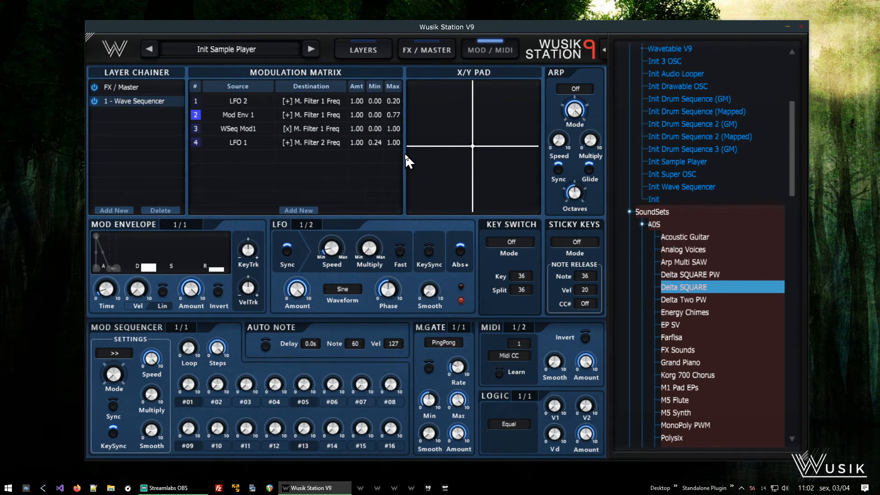
- Switch the LFO editor to LFO 2 and adjust its Multiply knob
left_click(311, 223)
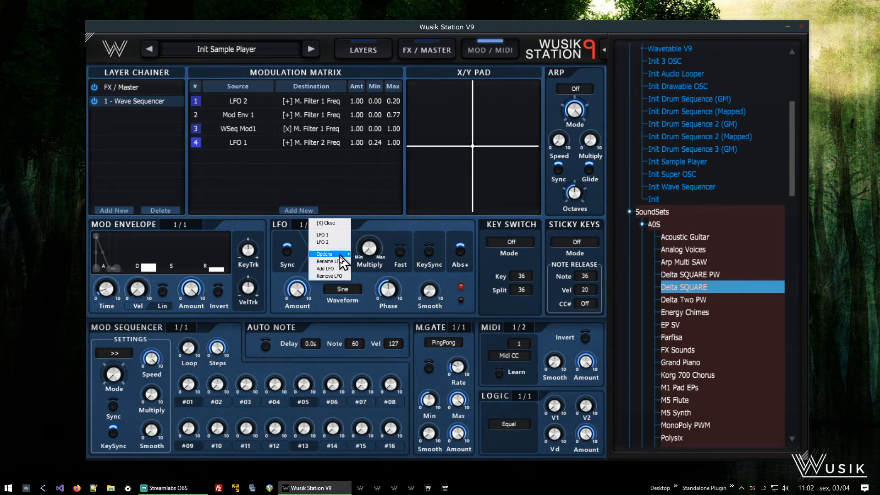
left_click(323, 242)
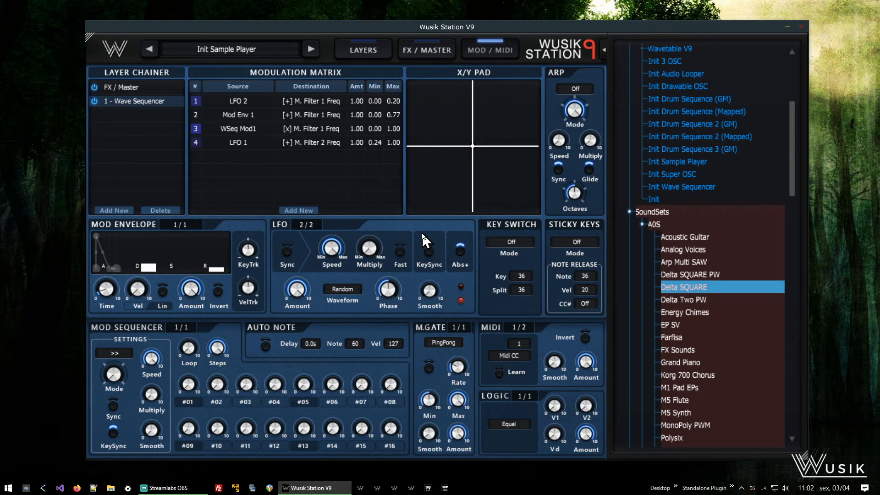
mouse_move(361, 239)
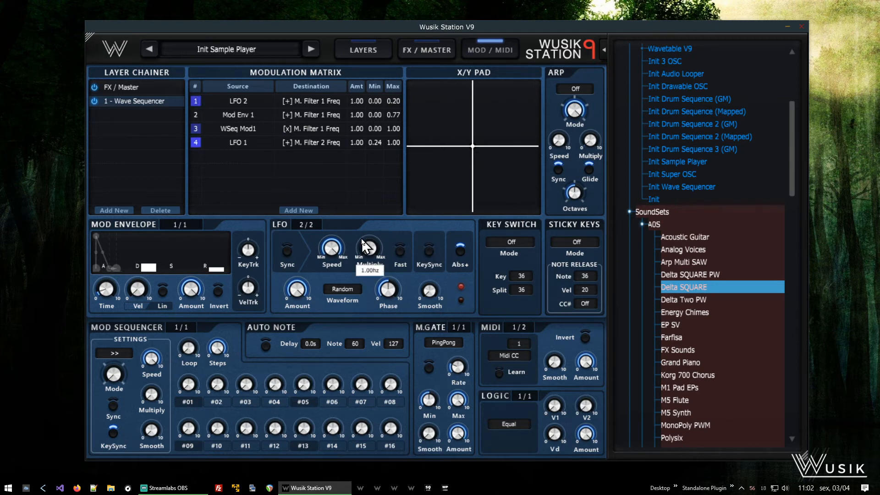
left_click_drag(383, 239, 400, 233)
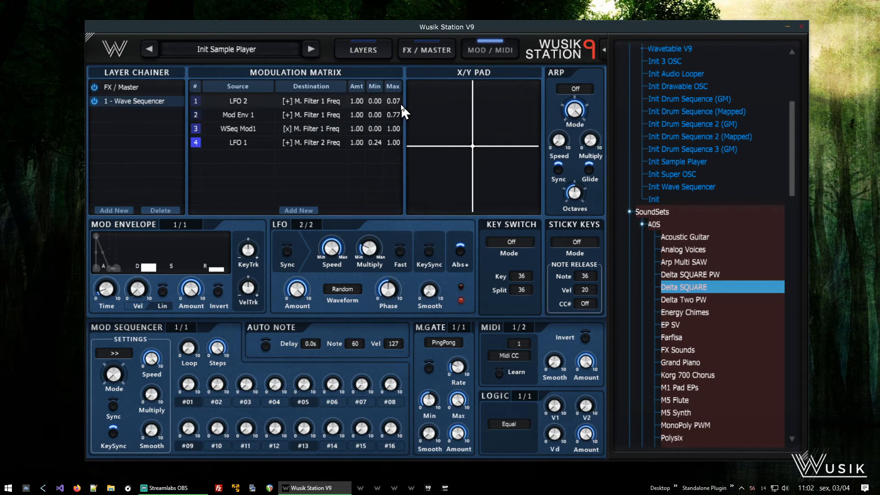
- Lower LFO 2's Amount and set the LFO 2 routing's maximum to 0.12
left_click_drag(400, 105, 496, 2)
mouse_move(295, 292)
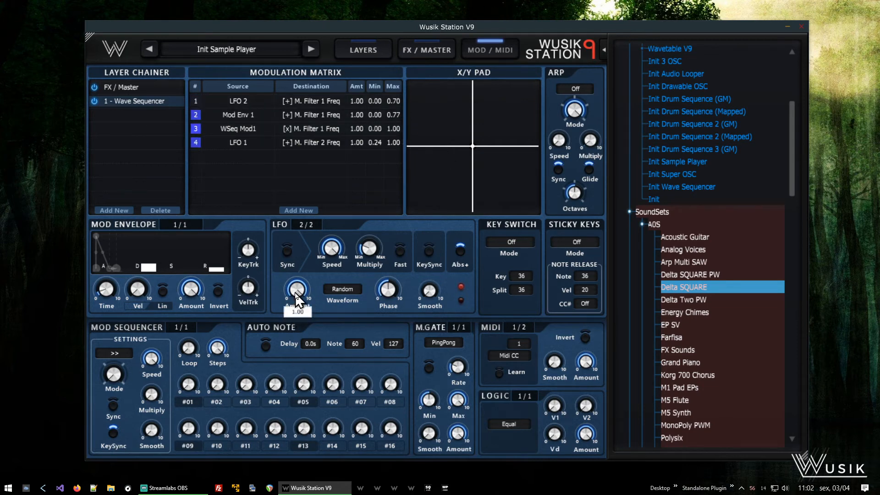
left_click_drag(295, 292, 308, 347)
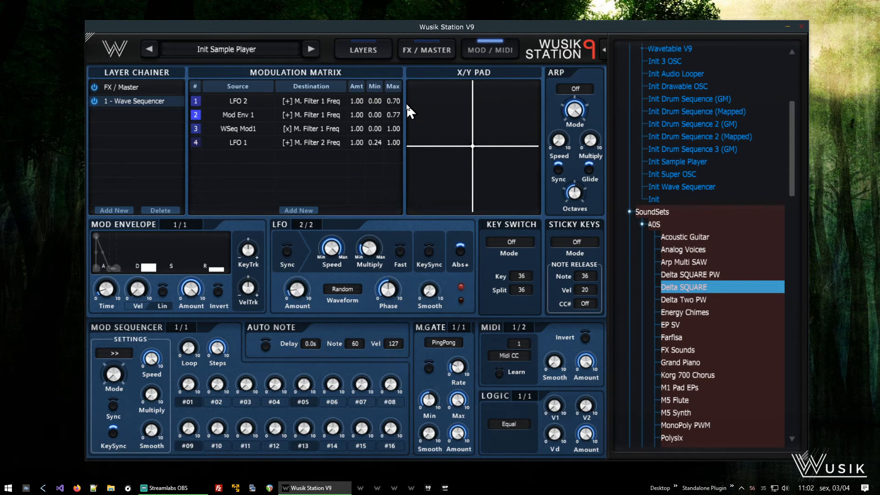
left_click_drag(392, 103, 407, 190)
- Display Filter 1's settings in the layer's filter section
left_click(367, 49)
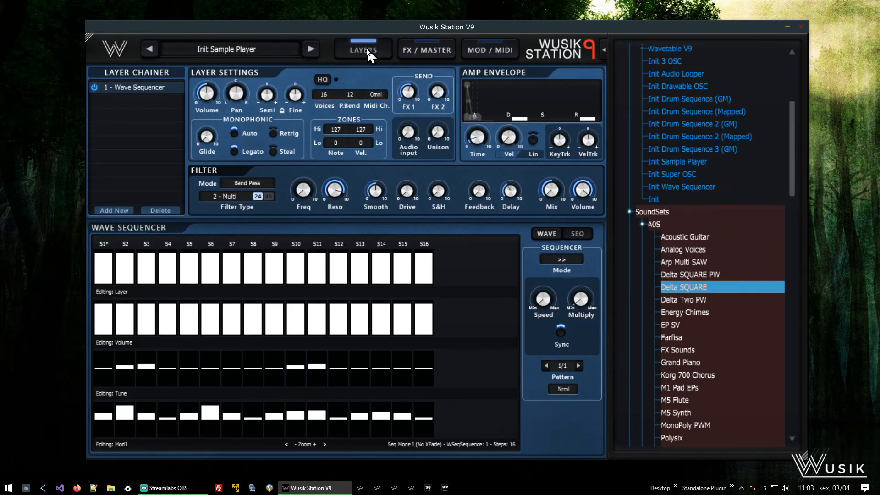
left_click(237, 193)
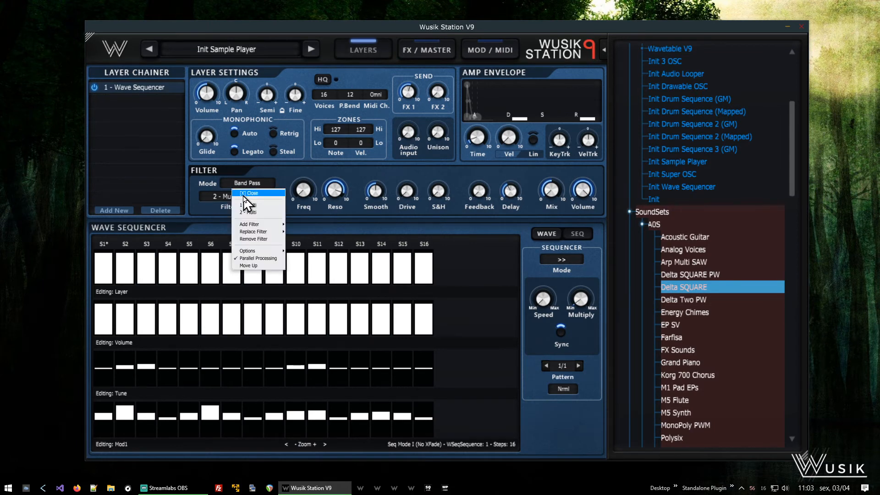
left_click(265, 205)
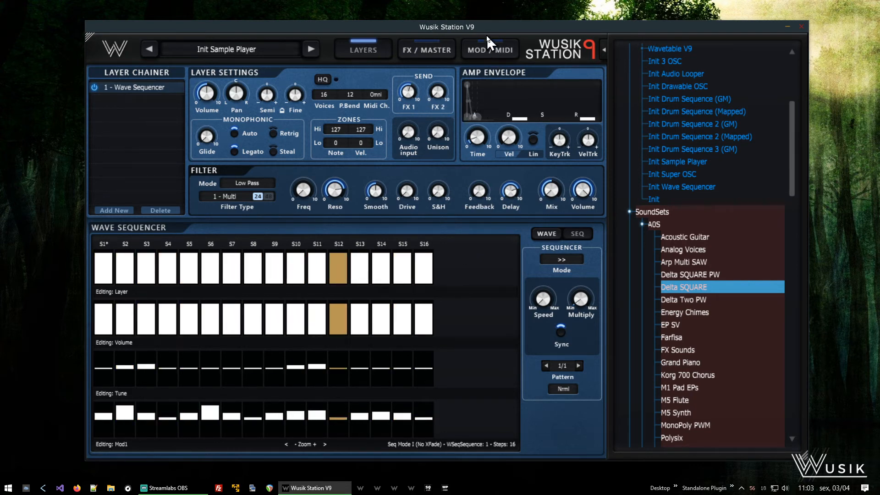
- Raise LFO 2's Amount and set the LFO 2 routing's maximum to 0.24
left_click(482, 49)
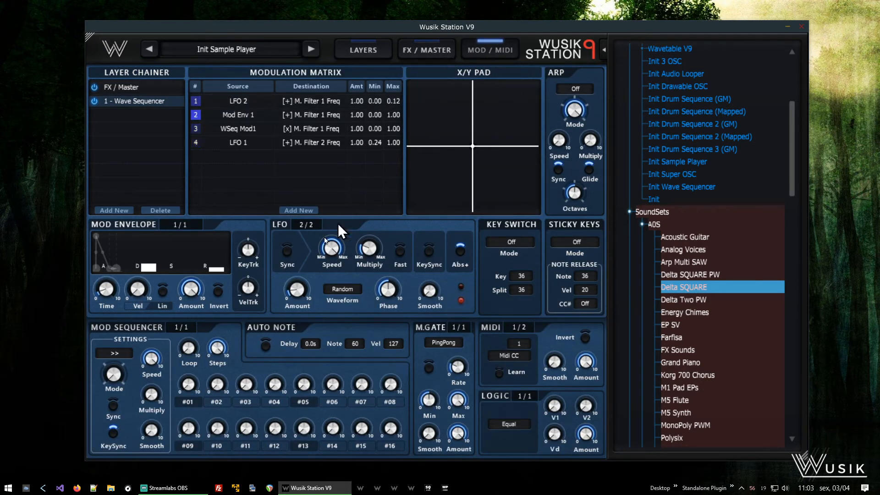
left_click_drag(298, 298, 326, 197)
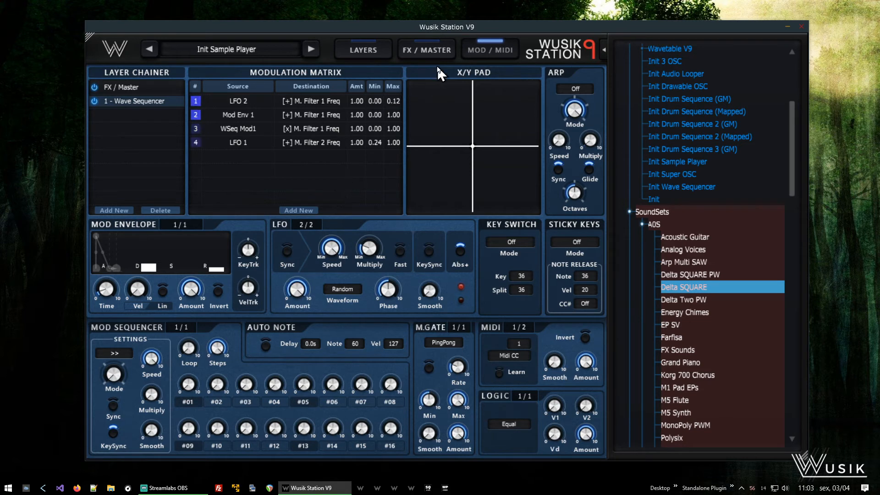
left_click_drag(400, 102, 412, 81)
- Adjust LFO 2's Multiply and Phase knobs
mouse_move(375, 244)
left_mouse_down()
mouse_move(380, 262)
mouse_move(380, 249)
left_mouse_up()
left_click_drag(387, 280, 397, 290)
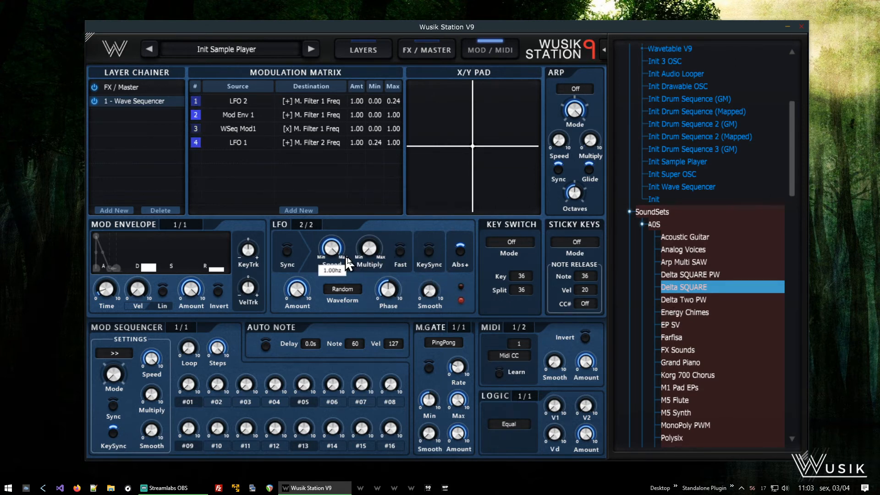
left_click_drag(367, 250, 372, 251)
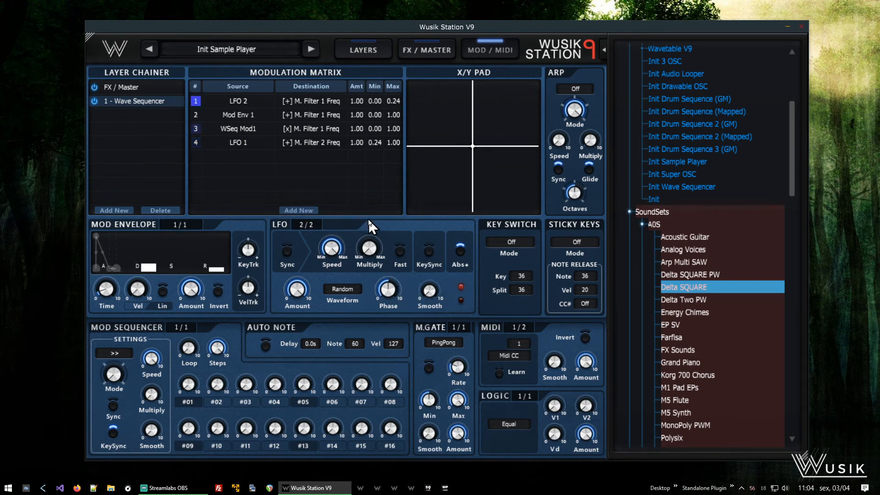
- Edit the wave sequencer's Tune row: lower steps 11 and 12 and raise steps 15 and 16
left_click(365, 49)
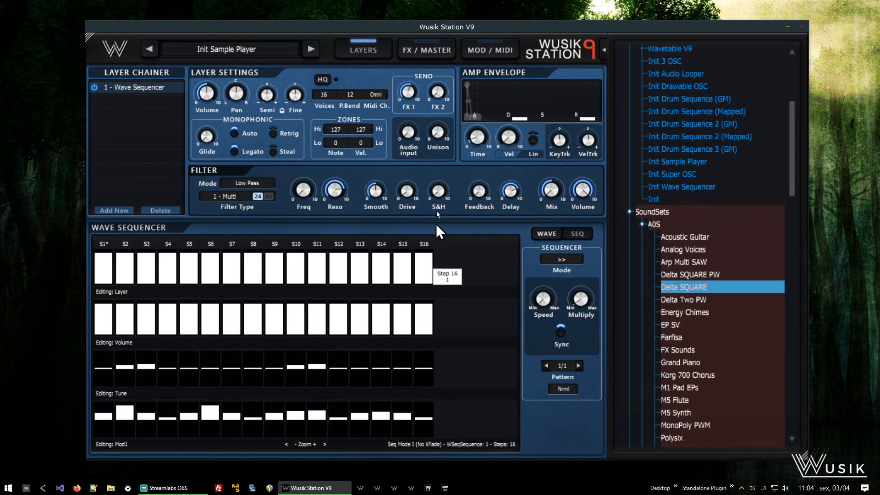
mouse_move(479, 205)
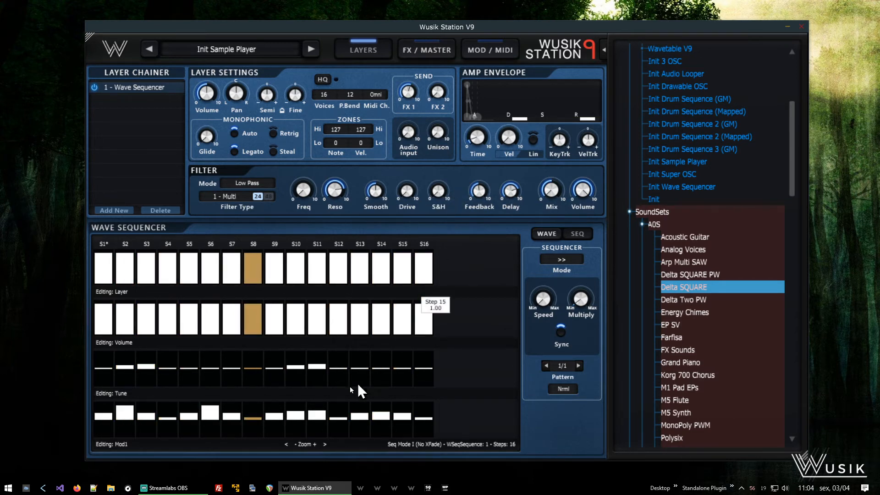
left_click_drag(322, 366, 306, 370)
mouse_move(315, 375)
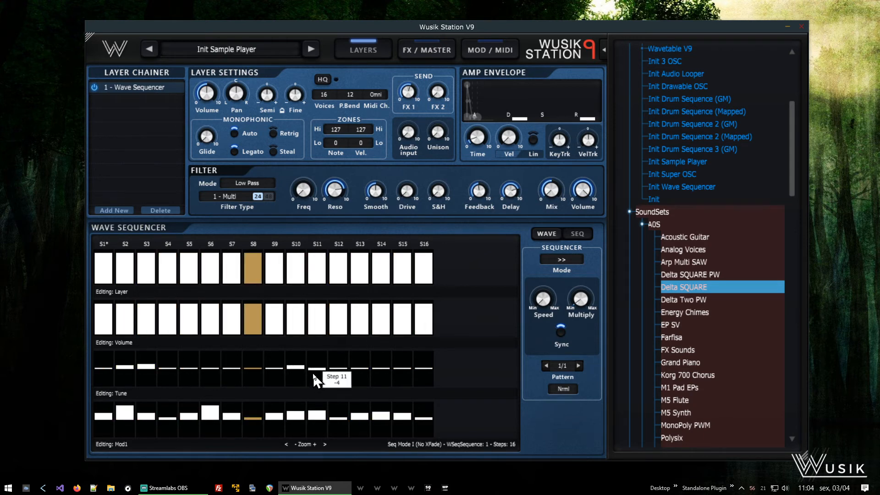
left_click(338, 367)
left_click_drag(337, 367, 340, 369)
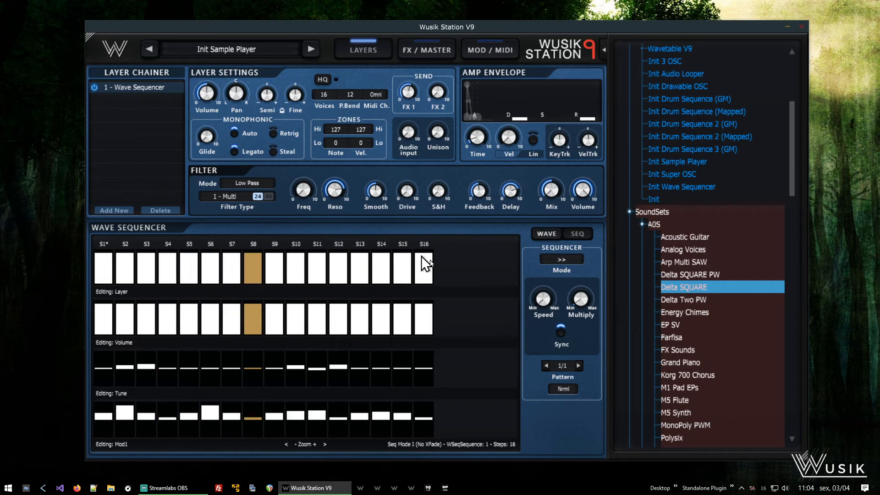
left_click(412, 362)
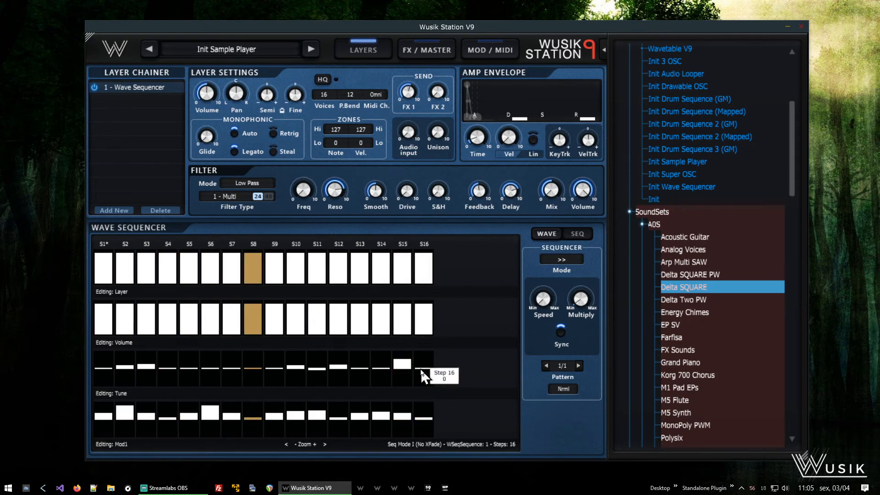
left_click(432, 358)
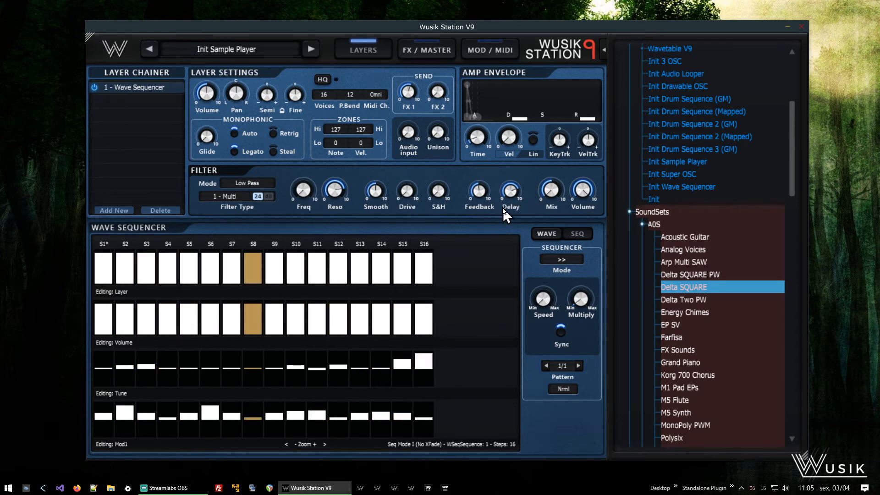
- Reshape the Mod Envelope's curve
left_click(483, 46)
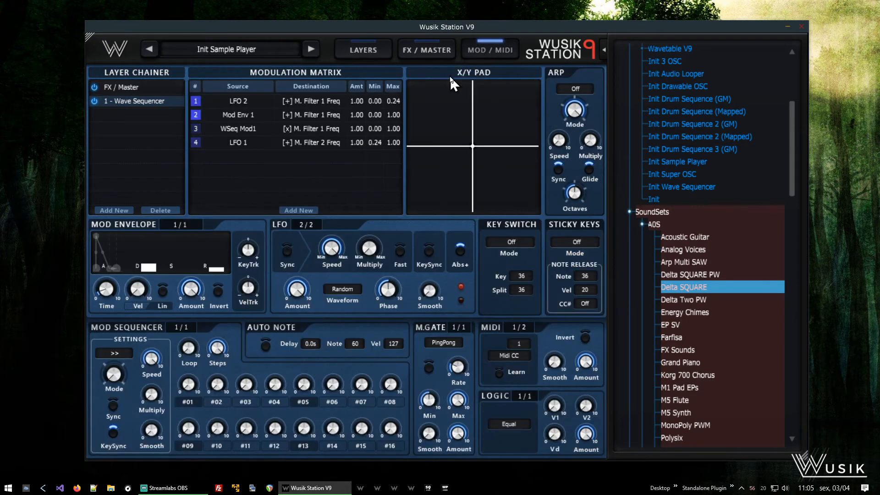
left_click_drag(152, 268, 156, 271)
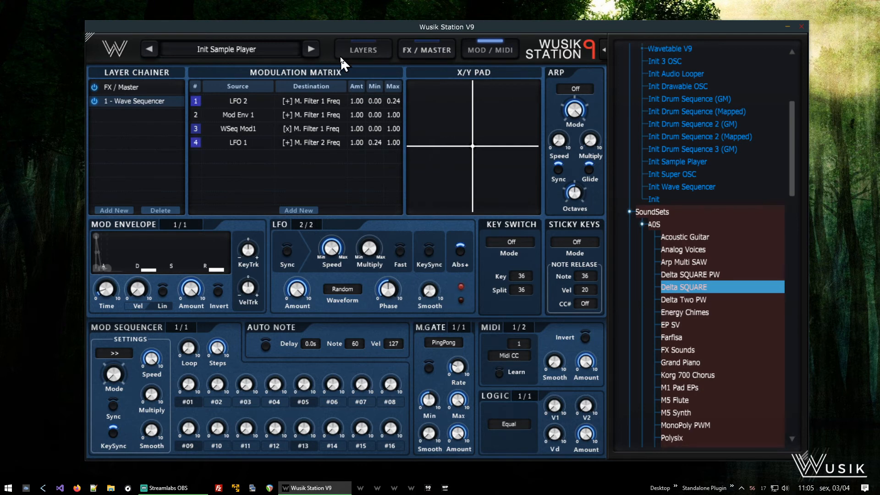
- Switch the filter section to Filter 2 and lower its Volume
left_click(359, 60)
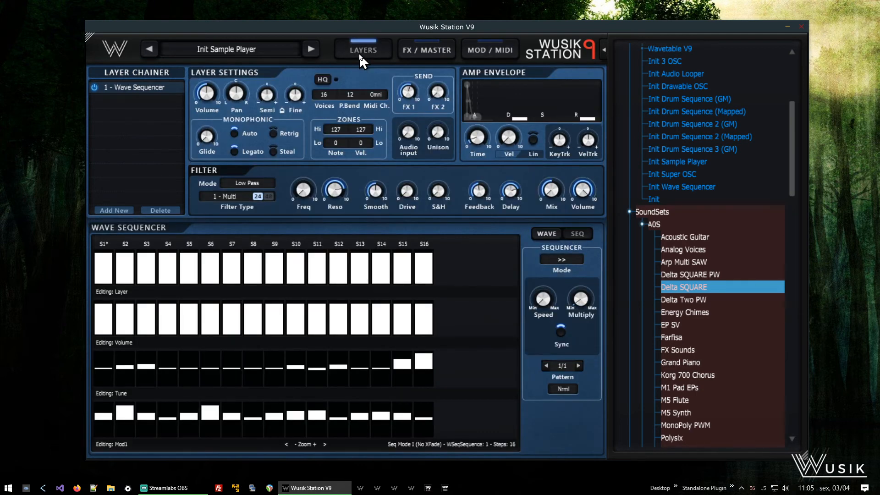
left_click(228, 198)
left_click(236, 199)
mouse_move(583, 191)
left_click_drag(583, 188, 587, 220)
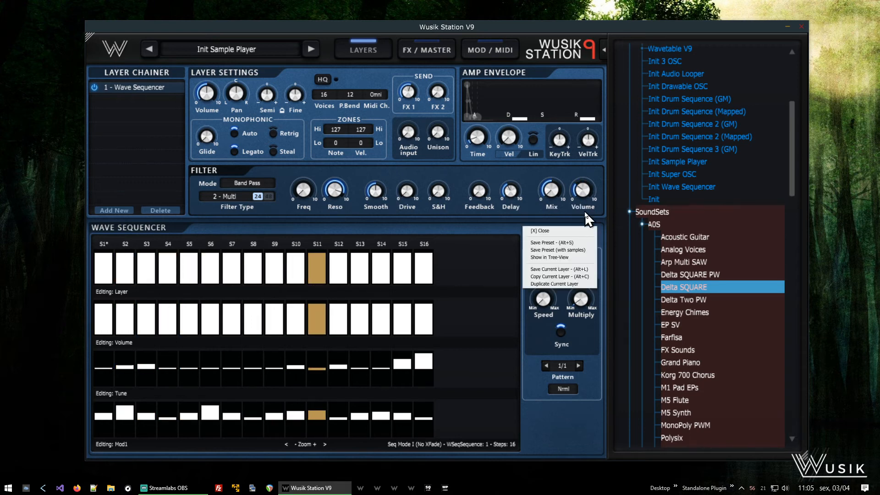
left_click_drag(576, 212, 604, 164)
mouse_move(338, 194)
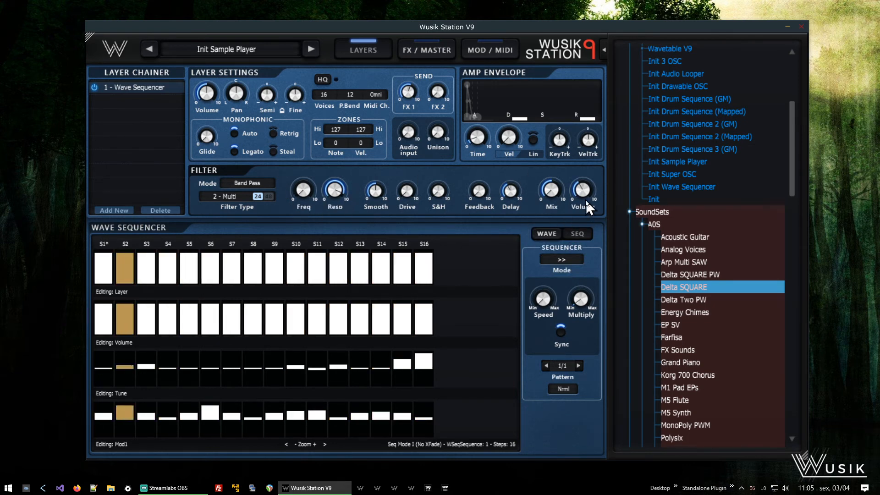
mouse_move(487, 197)
mouse_move(586, 200)
left_click_drag(588, 198, 588, 204)
mouse_move(481, 198)
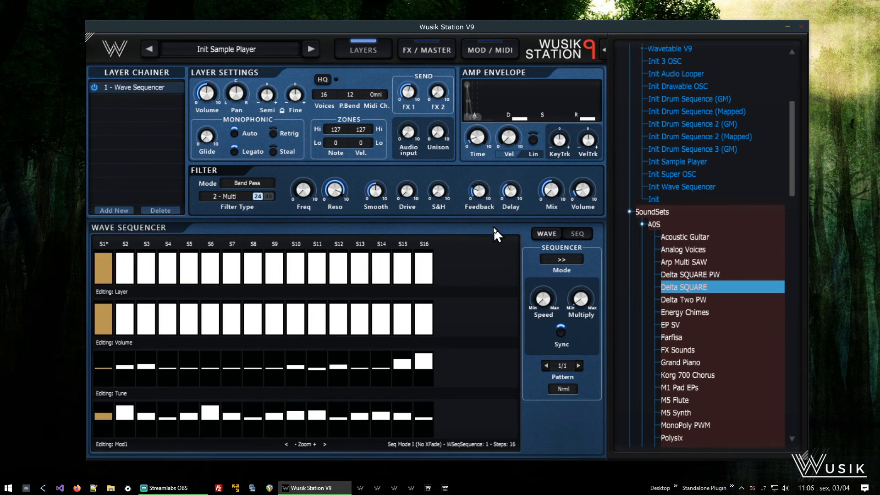
- Bring Filter 1's settings back into the filter section
left_click(485, 49)
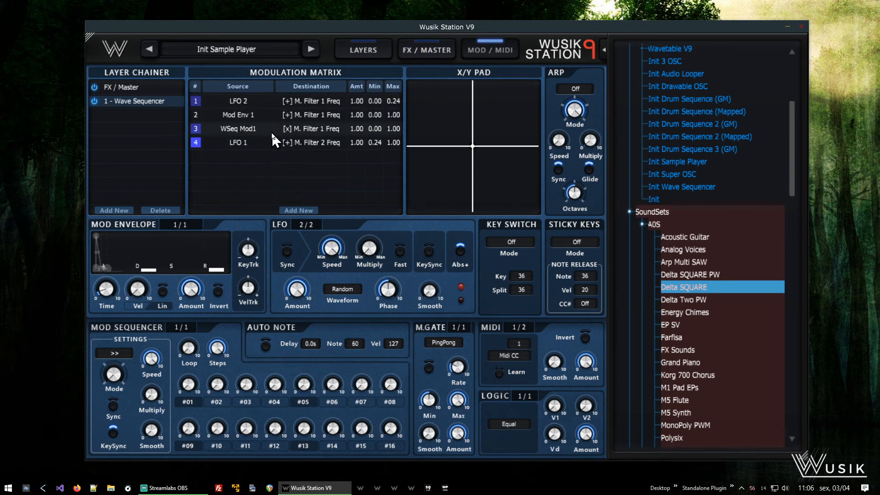
left_click(370, 54)
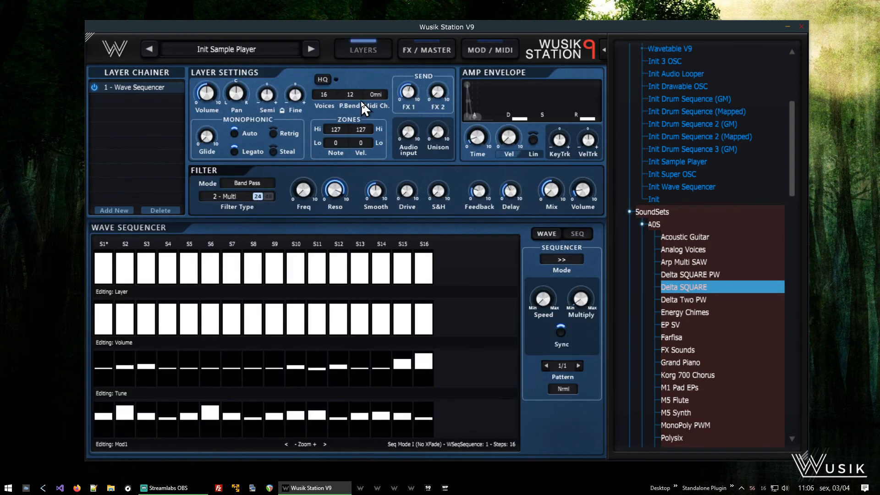
left_click(229, 196)
left_click(249, 207)
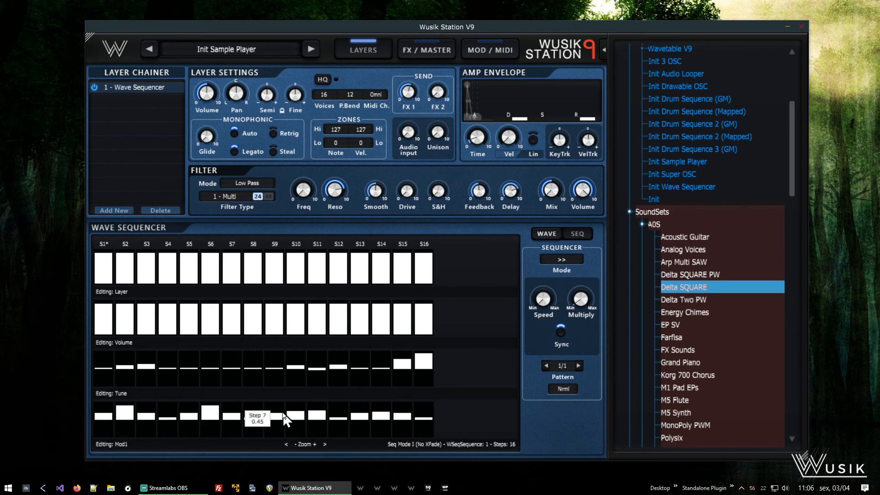
- Show LFO 1's settings in the LFO section of the modulation page
left_click(496, 47)
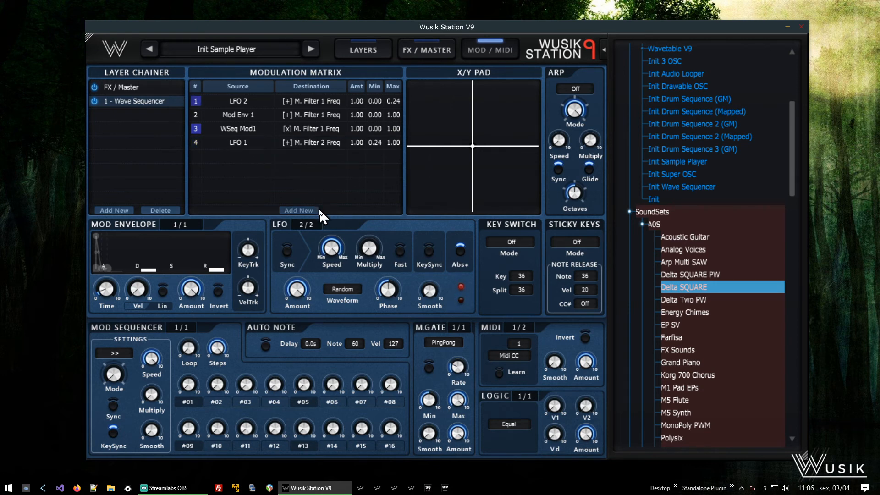
left_click(312, 224)
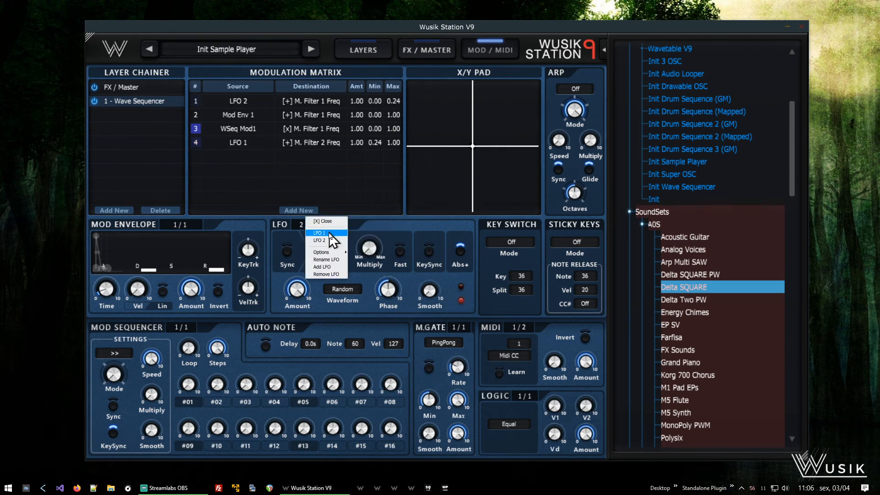
left_click(327, 233)
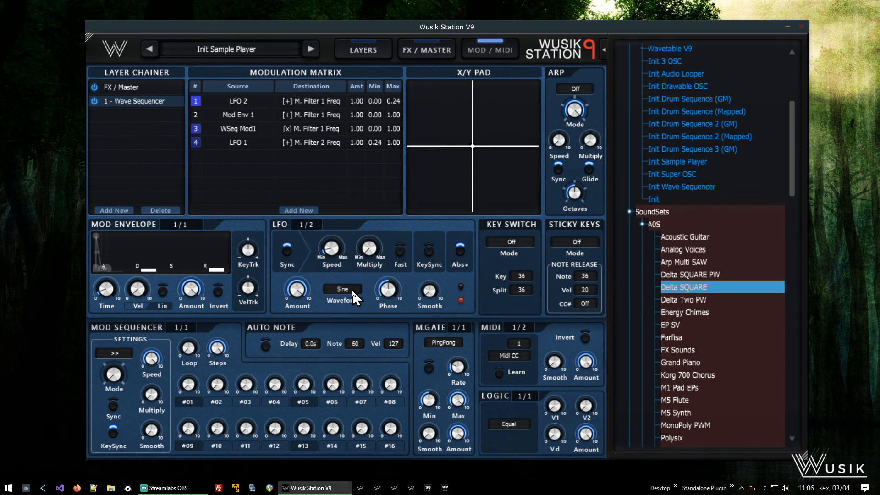
mouse_move(337, 245)
- Return to the layer page and bring Filter 2's settings into the filter section
left_click(369, 48)
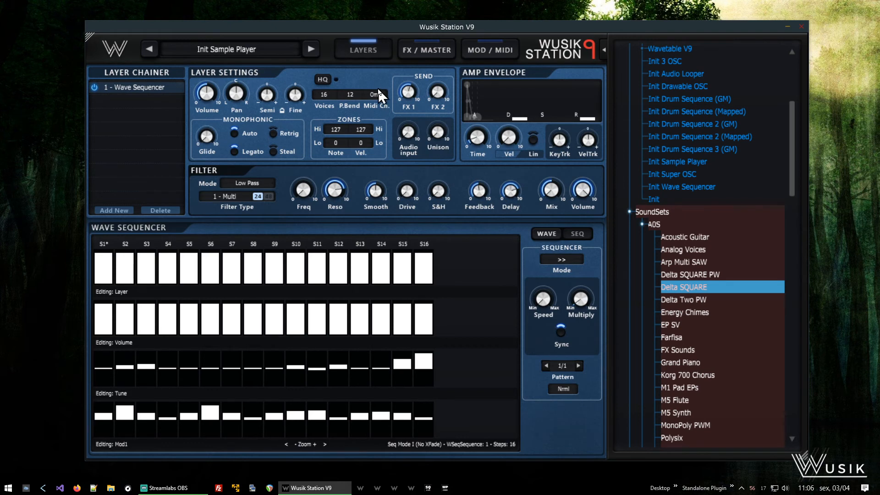
left_click(232, 206)
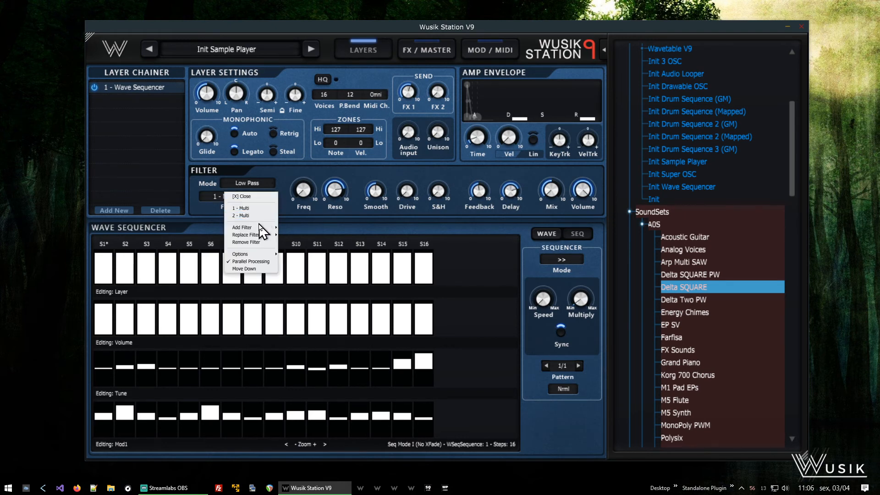
left_click(243, 216)
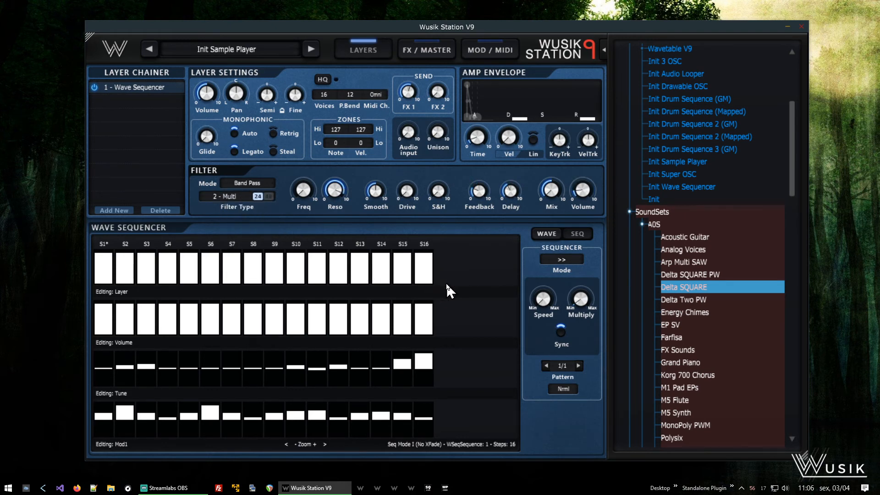
- Review the modulation matrix and the send effects page, then return to the layer page
left_click(494, 50)
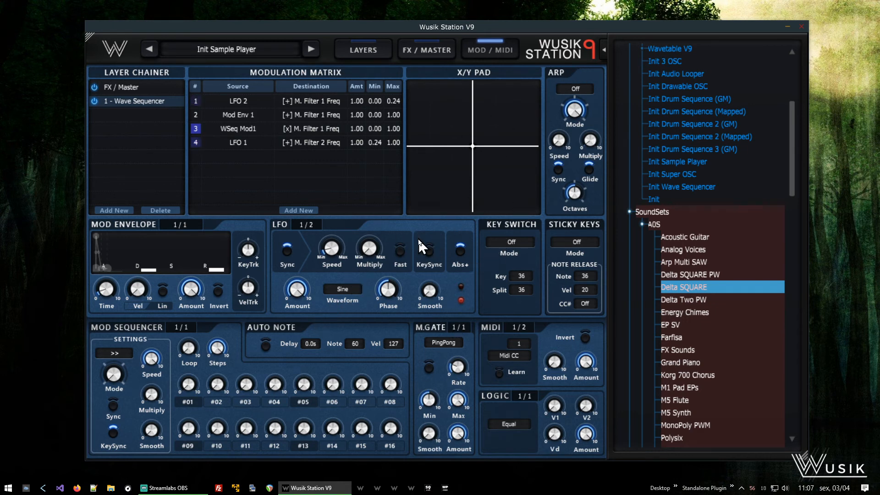
left_click(434, 50)
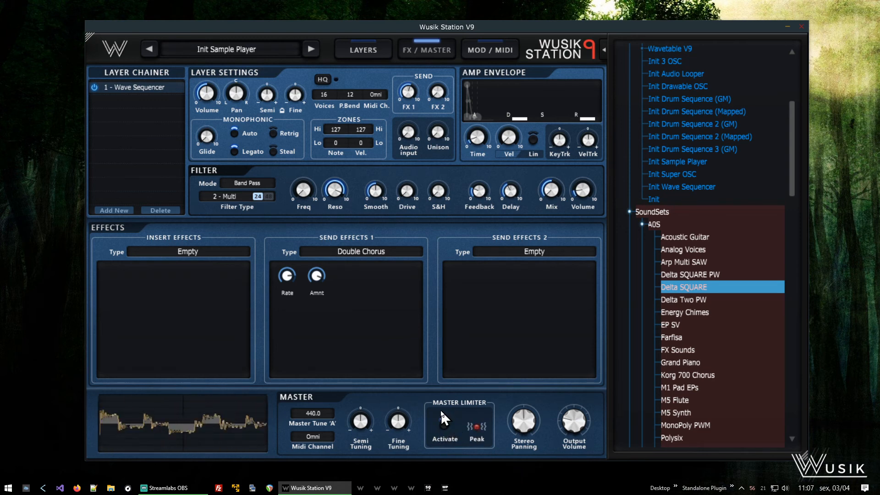
left_click(372, 52)
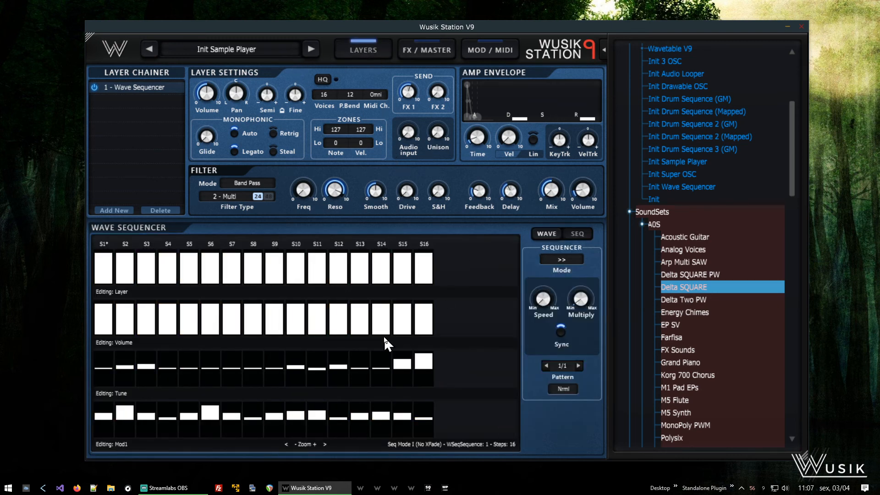
- Open the waveform view and select the second layer, Delta Two PW
left_click(545, 234)
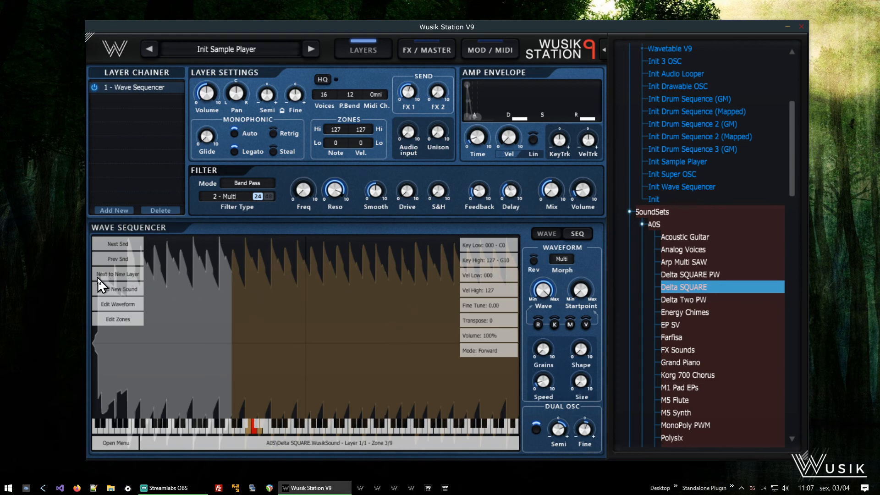
left_click(127, 274)
right_click(388, 307)
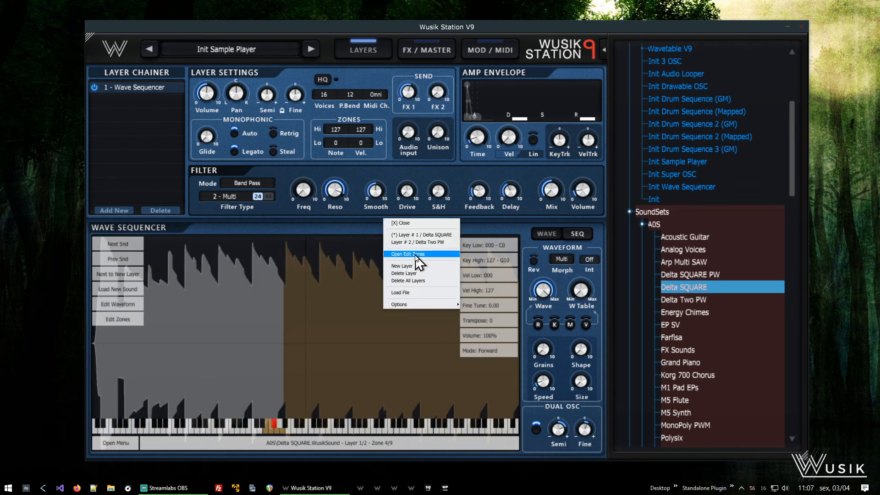
left_click(445, 243)
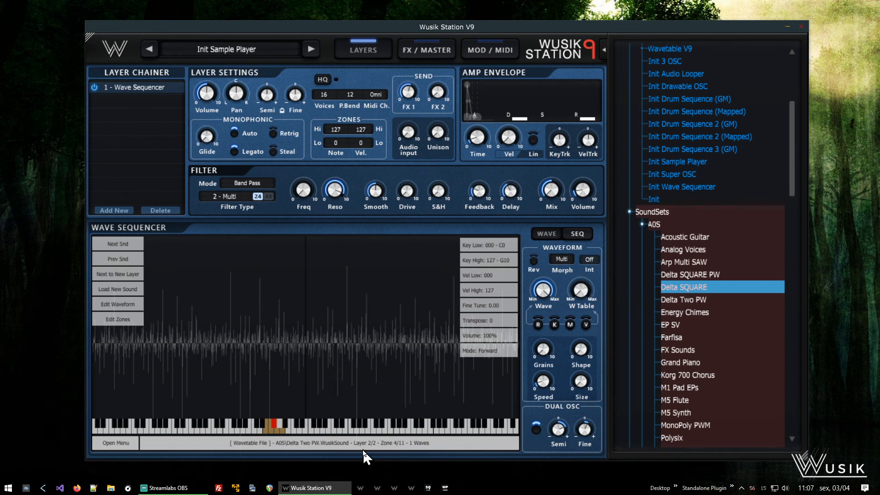
- Try to load the Korg 700 Chorus sound into the second layer
left_click(718, 382)
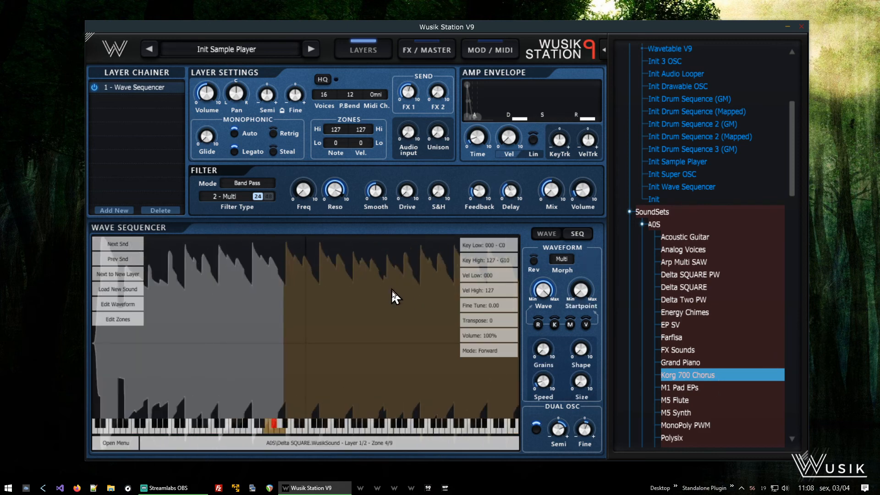
left_click(499, 322)
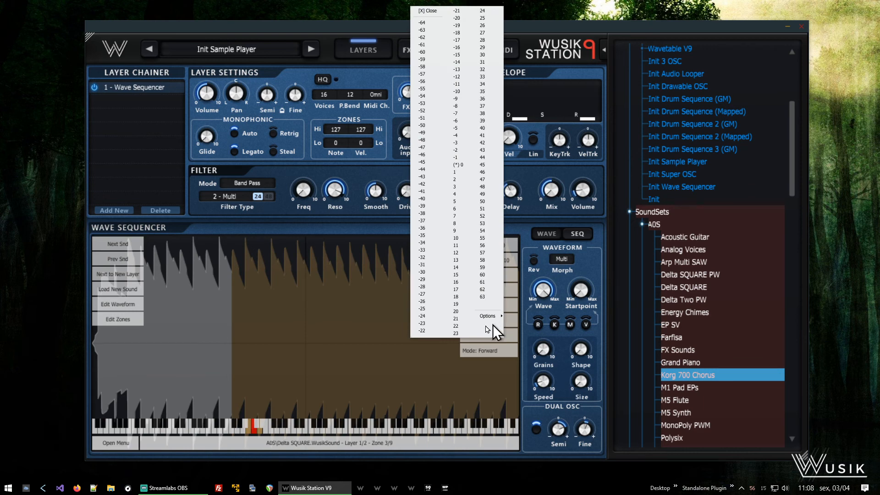
left_click(428, 11)
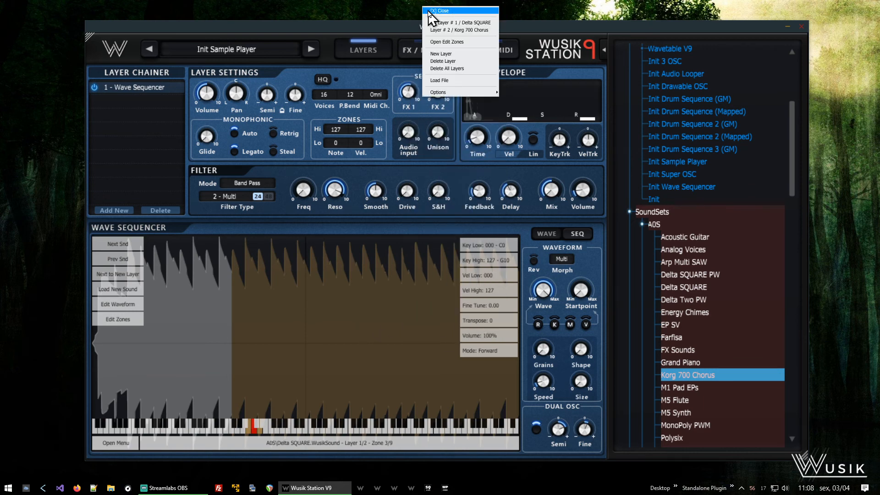
left_click(456, 21)
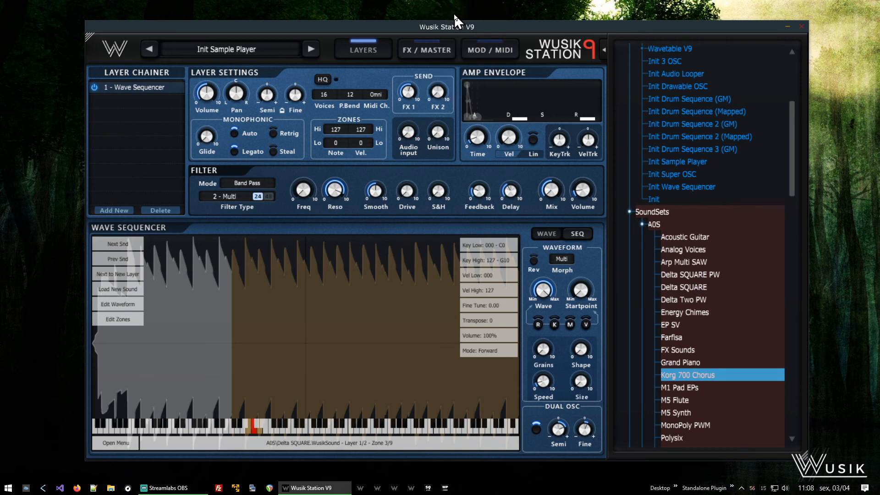
- Select the Korg 700 Chorus layer and check it in the sequencer and waveform views
right_click(355, 338)
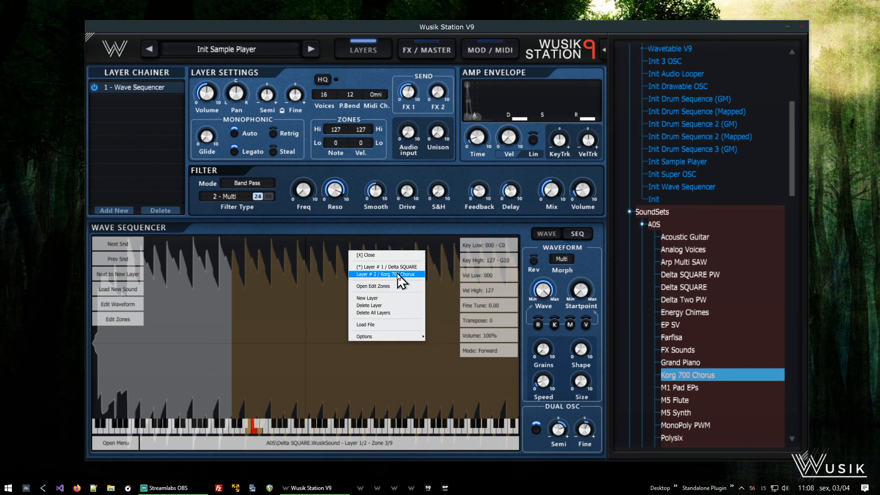
left_click(398, 275)
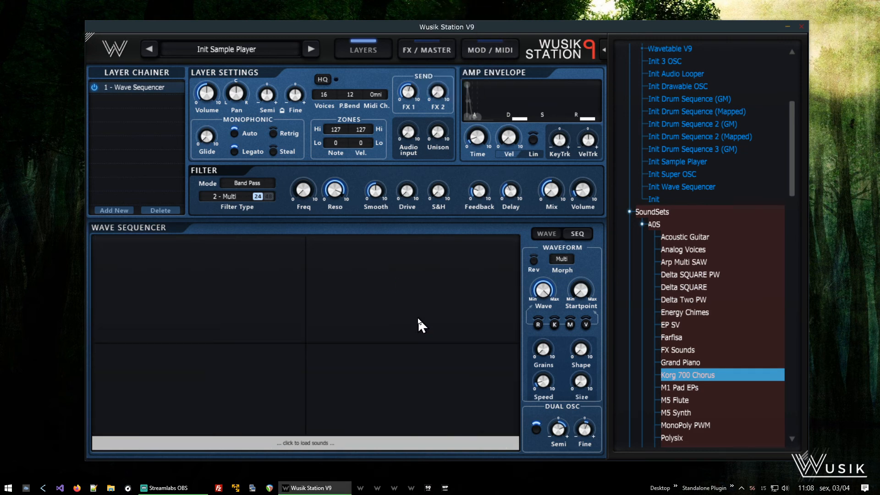
left_click(578, 235)
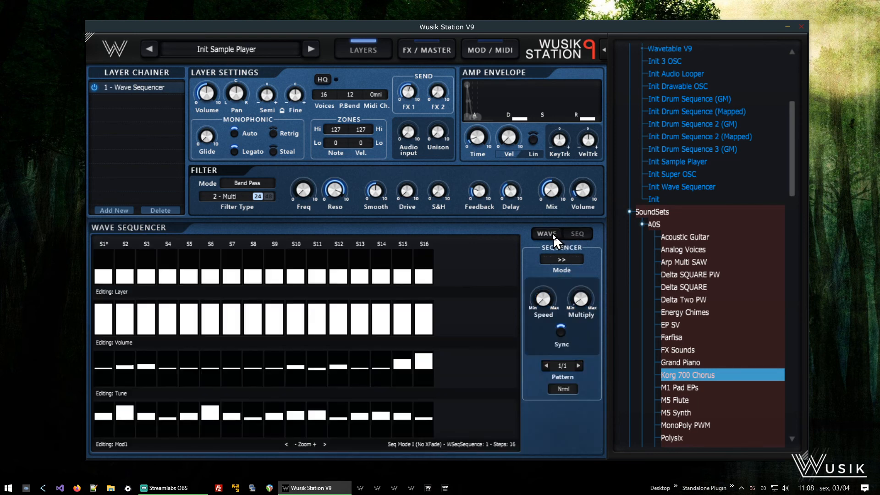
left_click(547, 235)
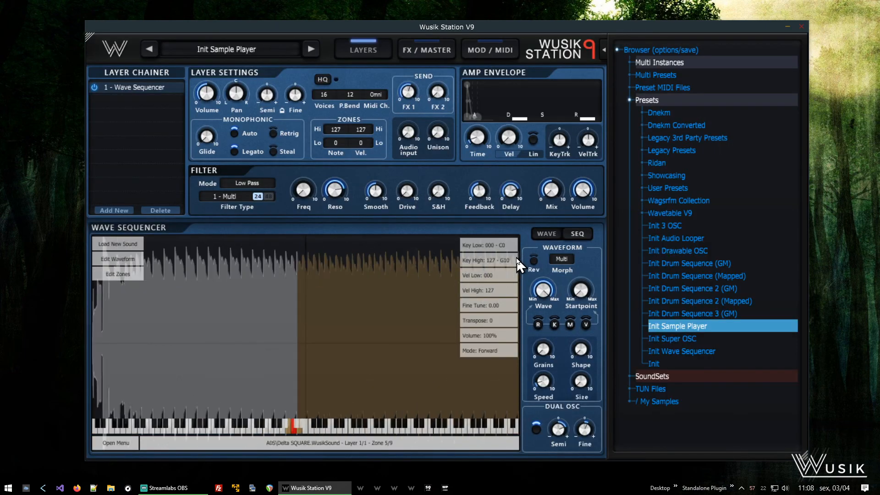
right_click(356, 297)
mouse_move(356, 298)
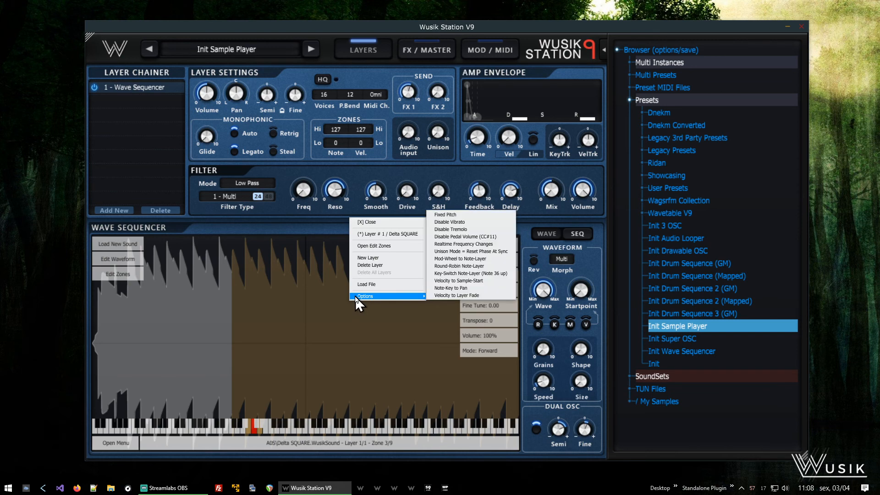
left_click(403, 223)
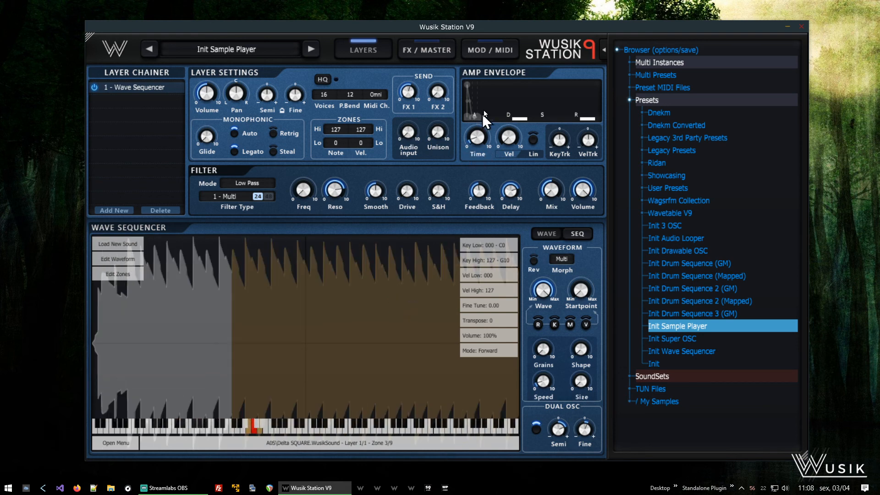
left_click(487, 43)
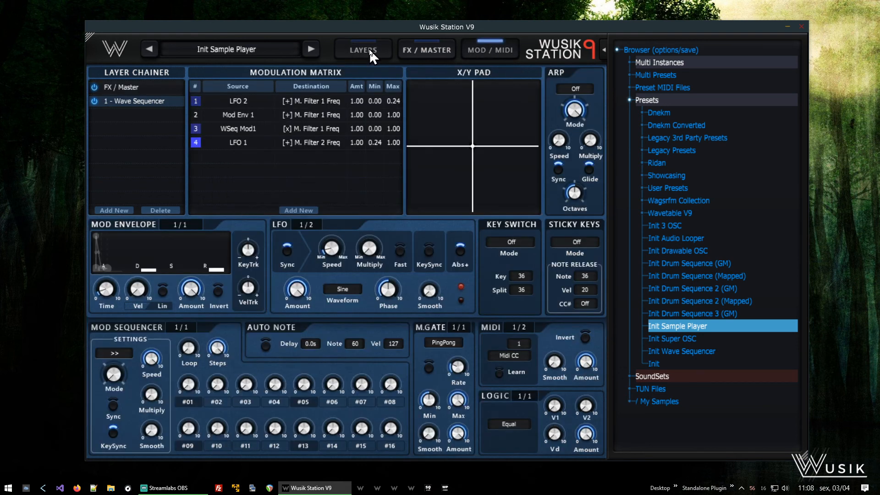
left_click(368, 48)
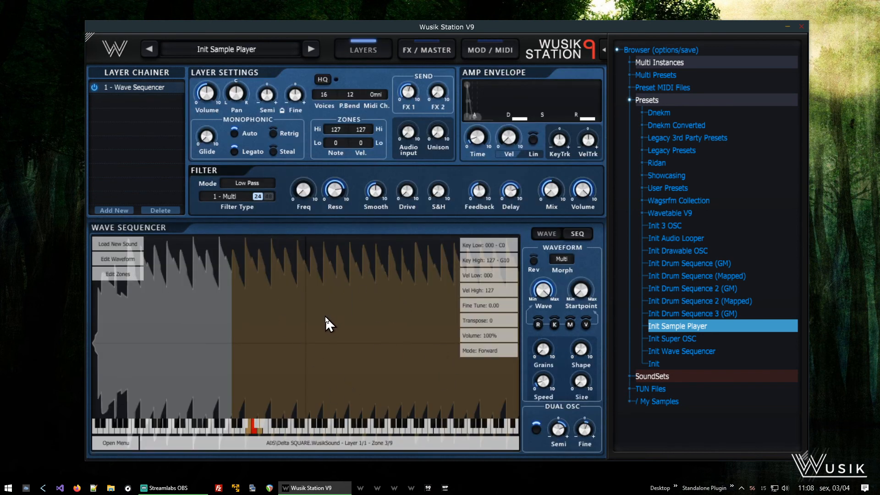
- Load Korg 700 Chorus.WusikSound from the A0S folder as a new layer and pick a transpose value for it
right_click(350, 297)
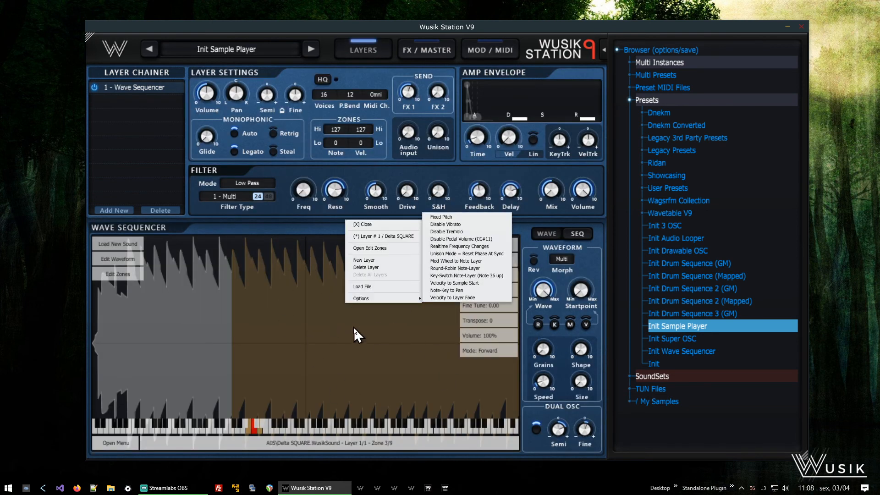
left_click(367, 287)
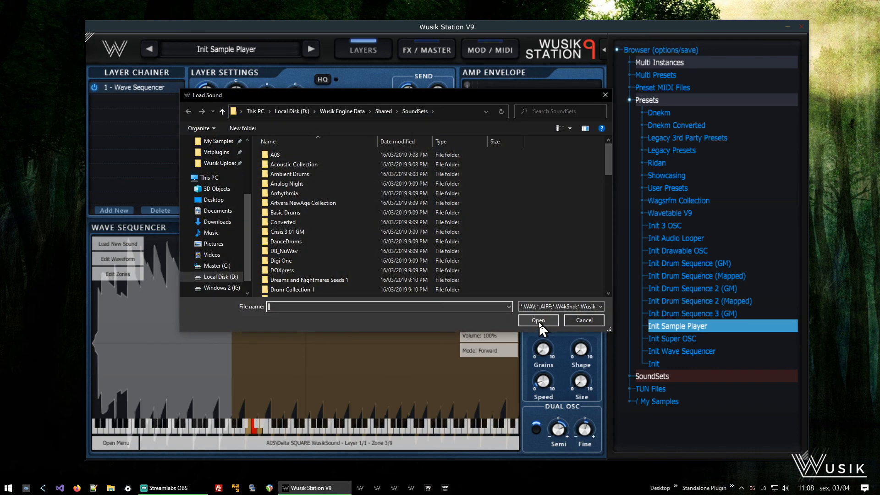
double_click(304, 155)
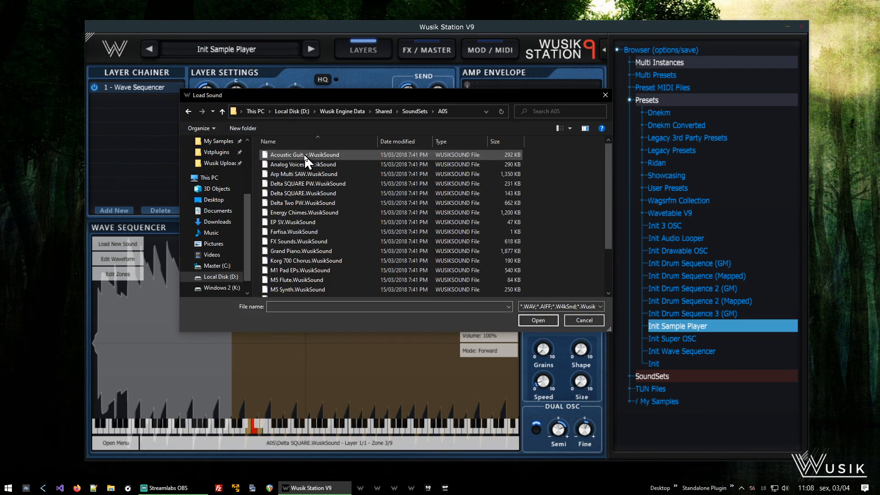
double_click(345, 260)
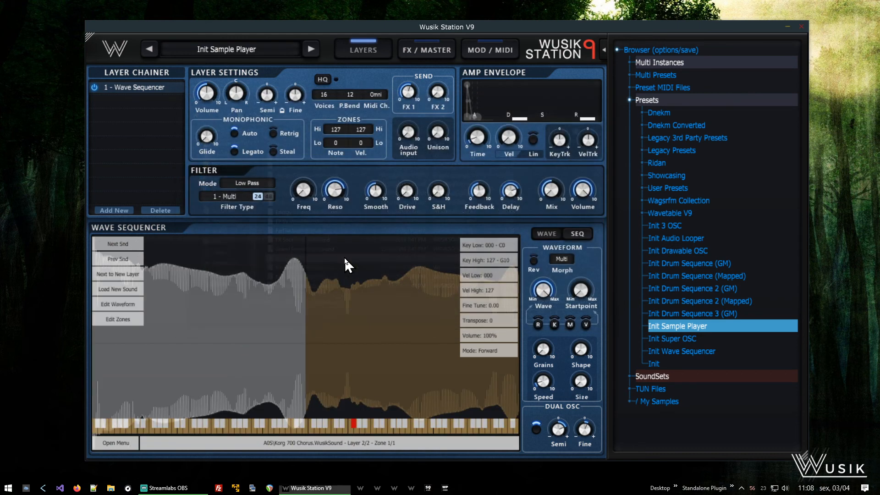
left_click(504, 323)
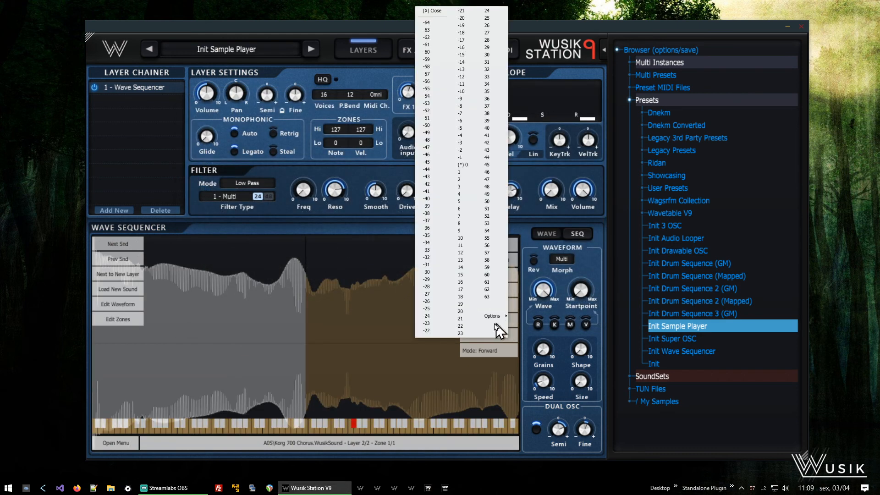
left_click(468, 260)
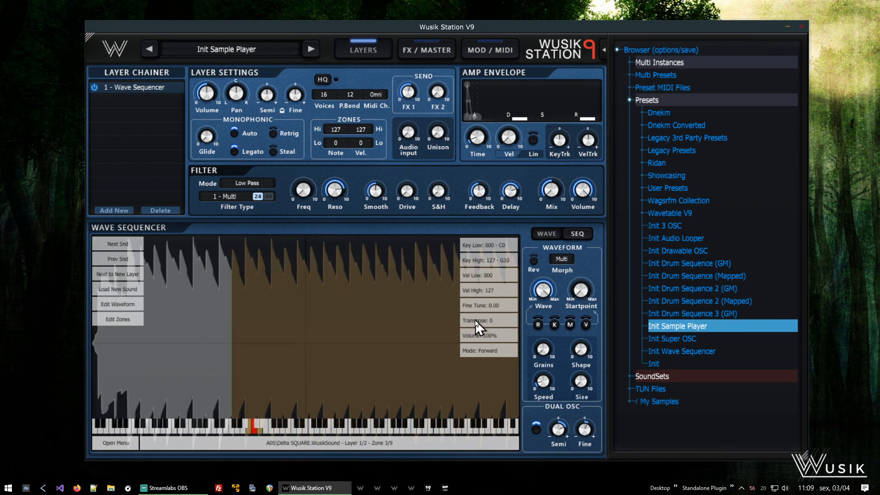
- Review the FX / Master and Mod / MIDI pages, returning to the layer page
left_click(436, 51)
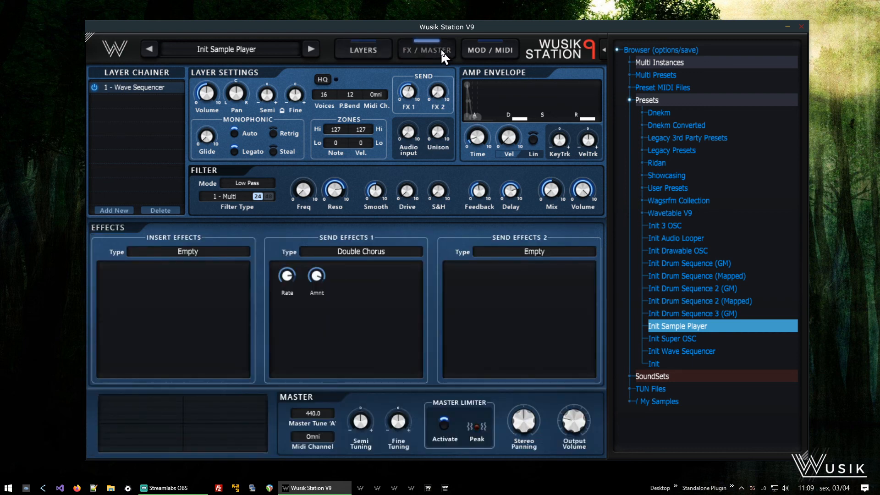
left_click(497, 50)
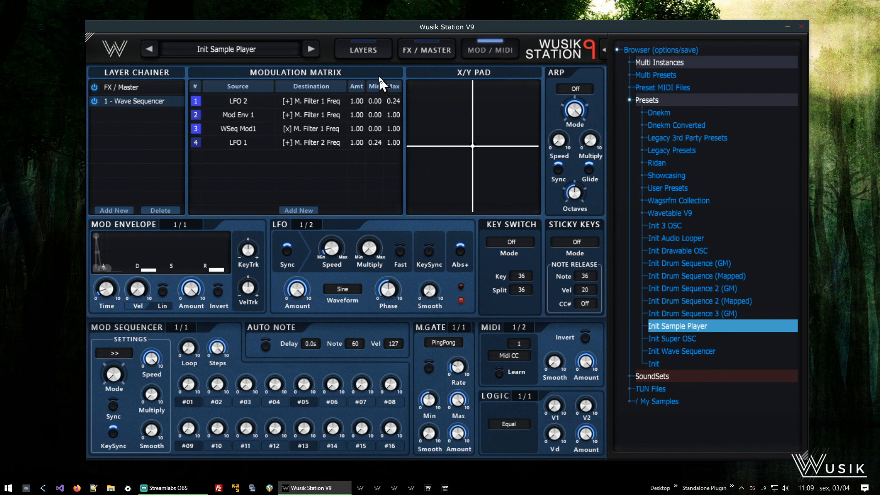
left_click(362, 49)
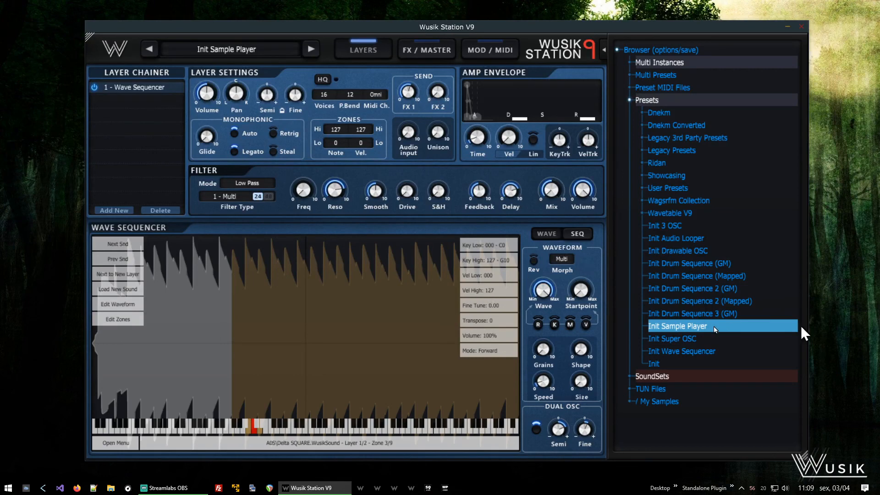
left_click(498, 54)
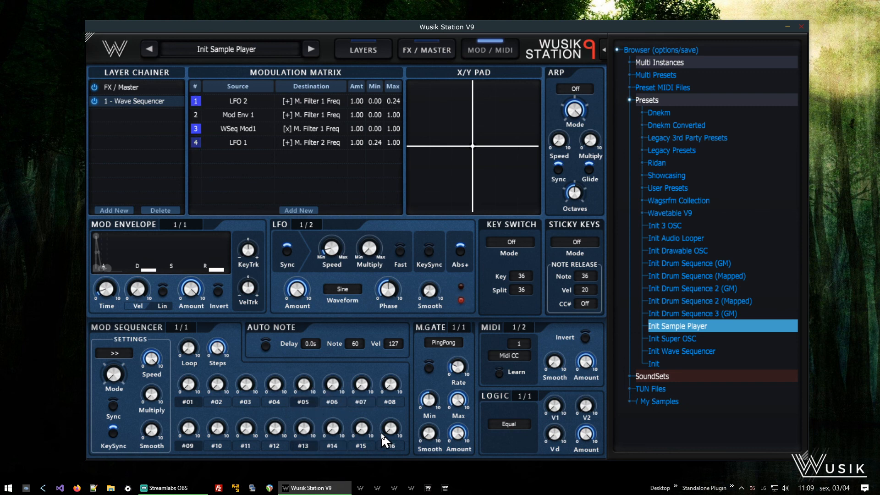
left_click(377, 46)
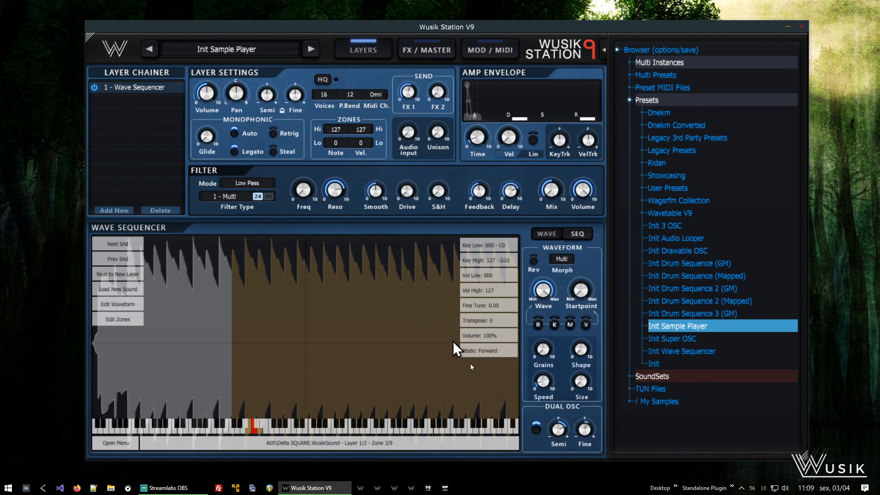
- Switch the wave sequencer to its sequence view and open then close its options menu
left_click(586, 238)
right_click(445, 304)
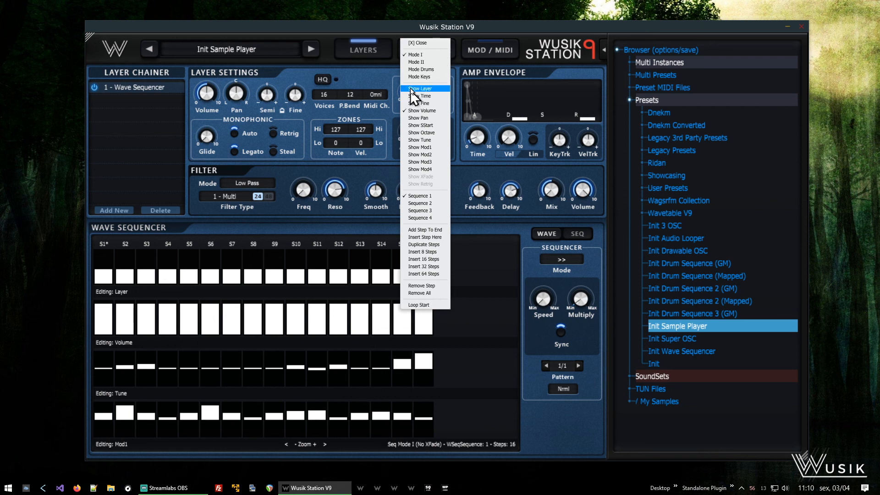
left_click(431, 44)
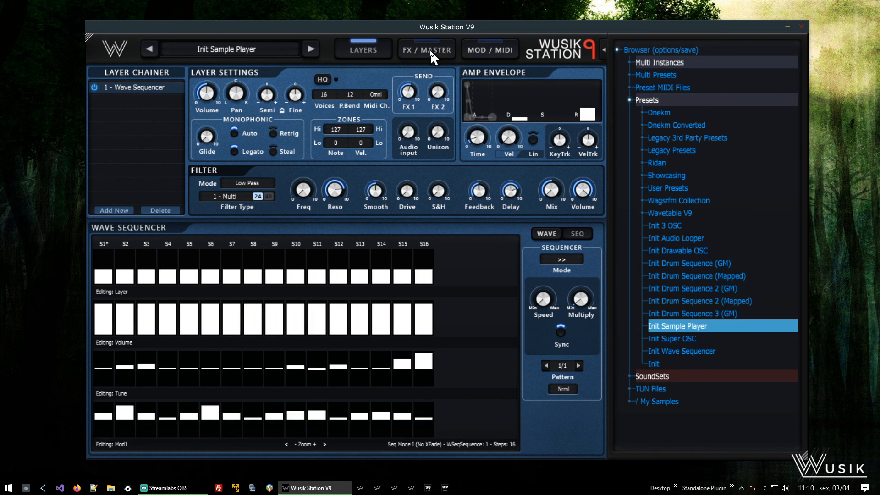
- Raise the Mod Envelope's sustain level slightly on the Mod / MIDI page, returning to the layer page
left_click(486, 45)
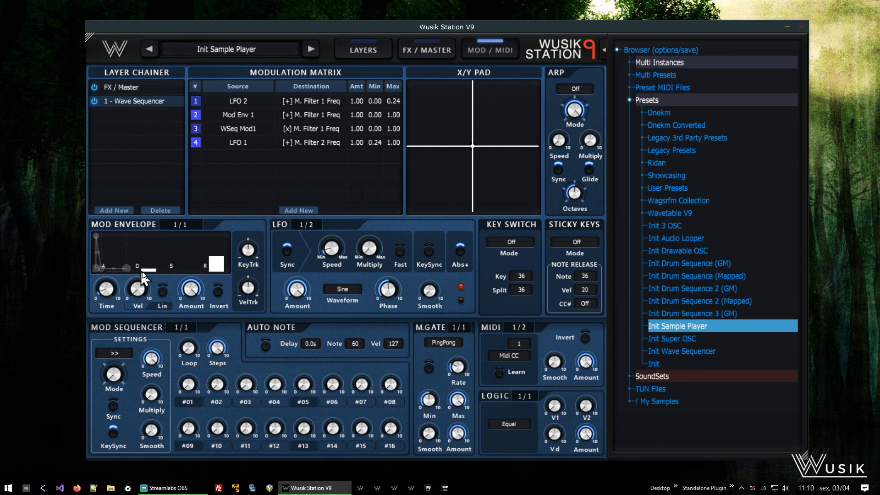
left_click_drag(156, 268, 157, 265)
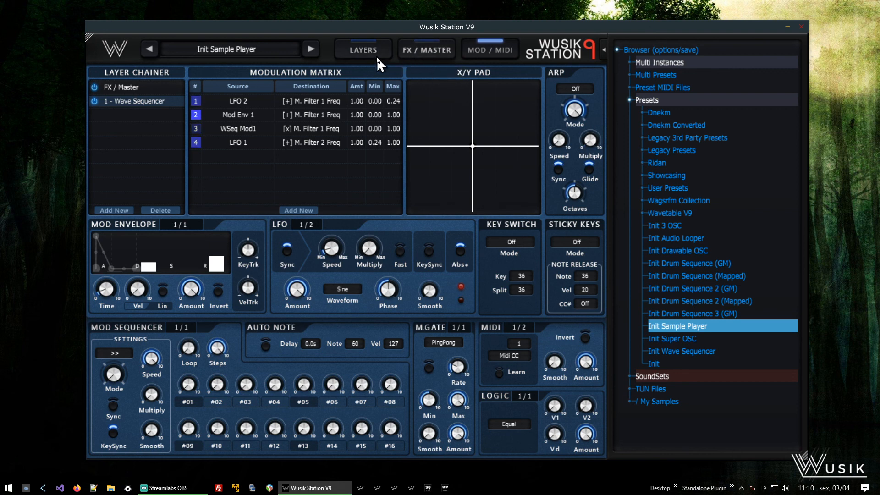
left_click(363, 48)
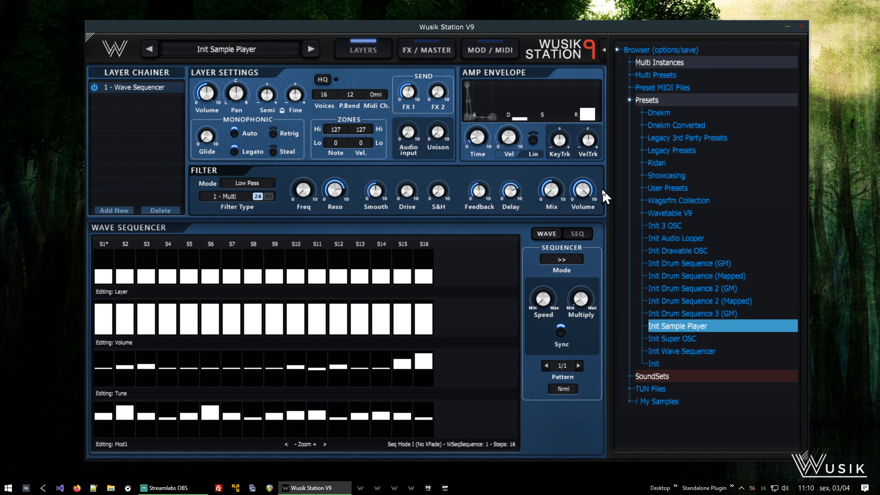
left_click(495, 50)
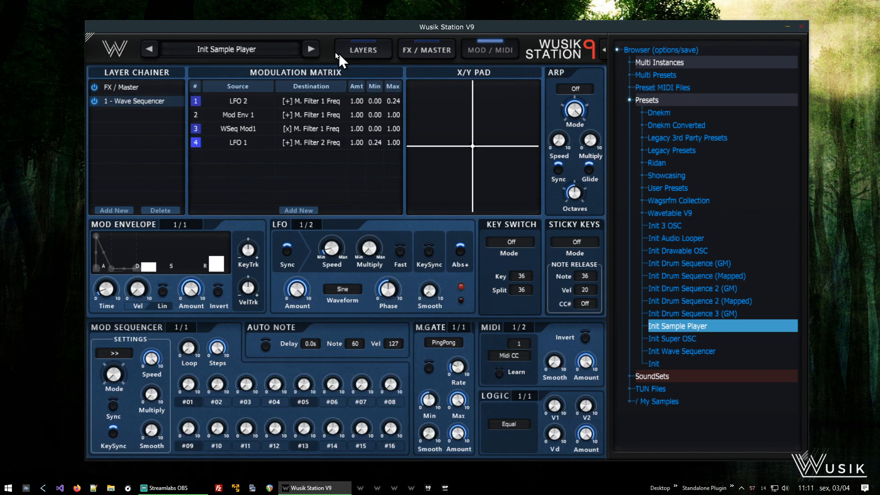
left_click(359, 50)
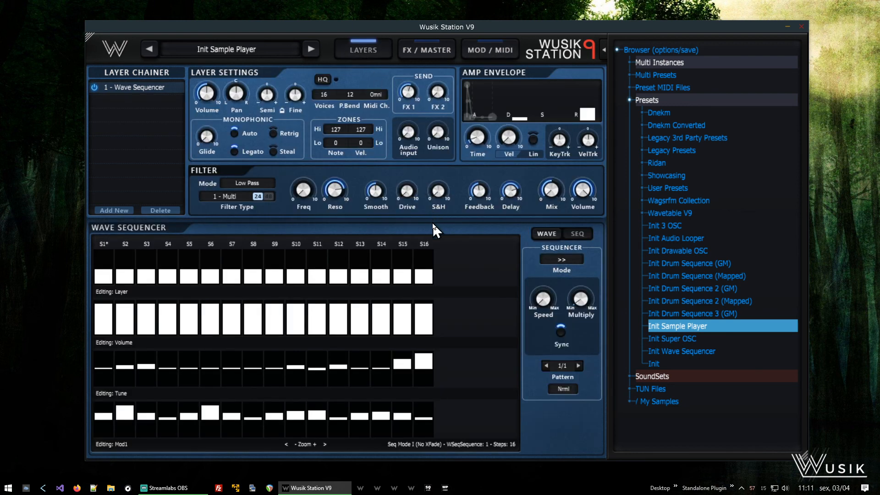